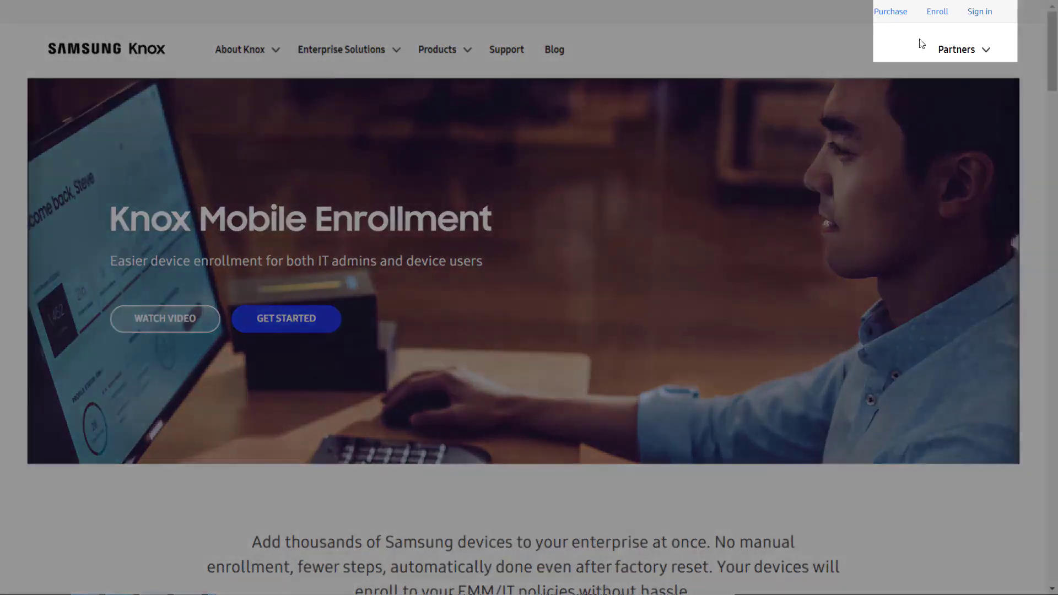
# Step: Sign in to My Knox with the Samsung Account email and password
pyautogui.click(976, 15)
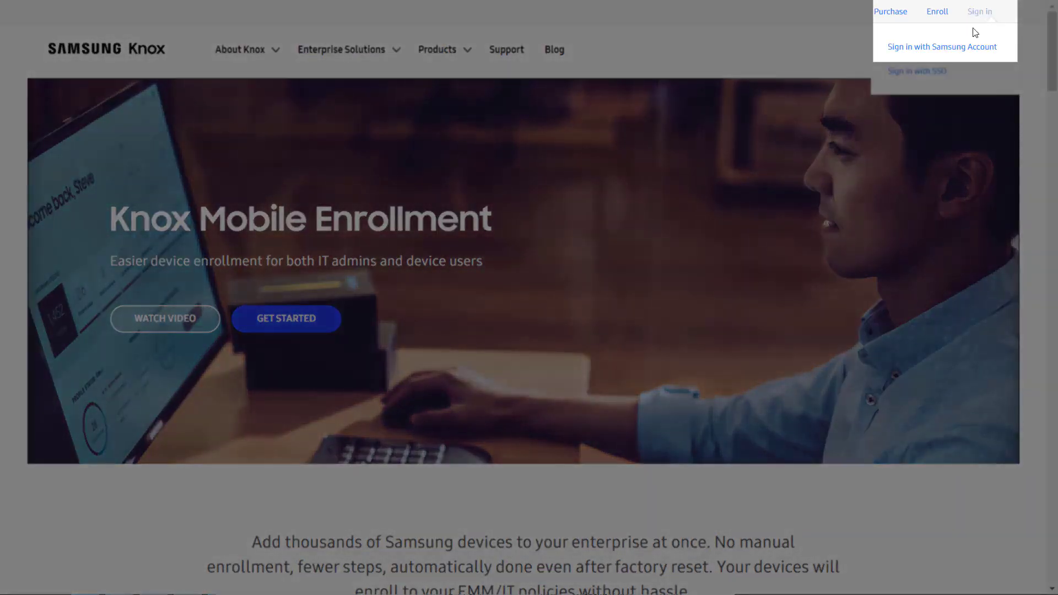
pyautogui.click(961, 50)
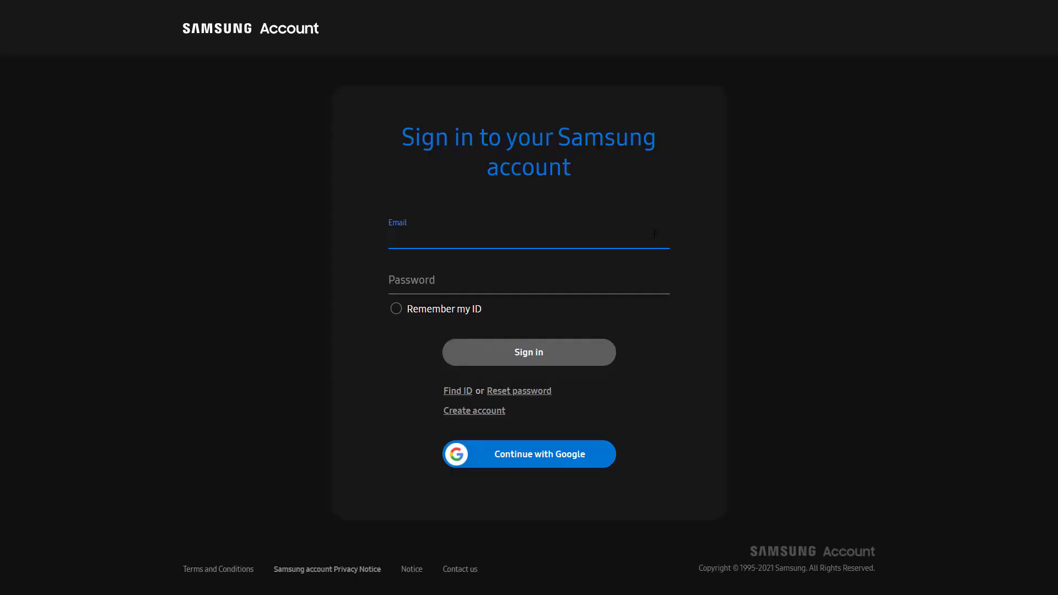
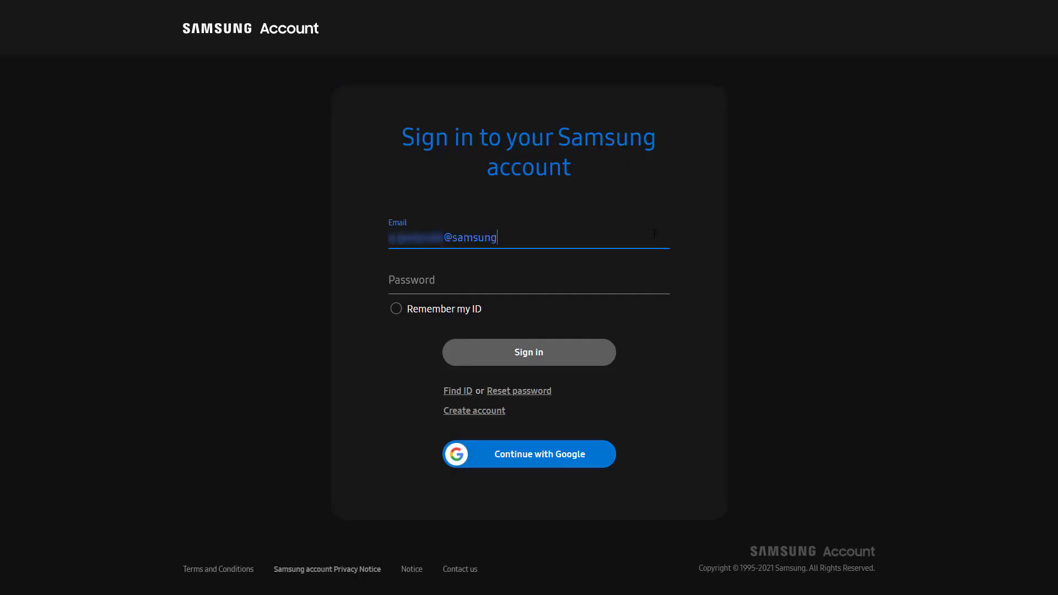
pyautogui.press('Tab')
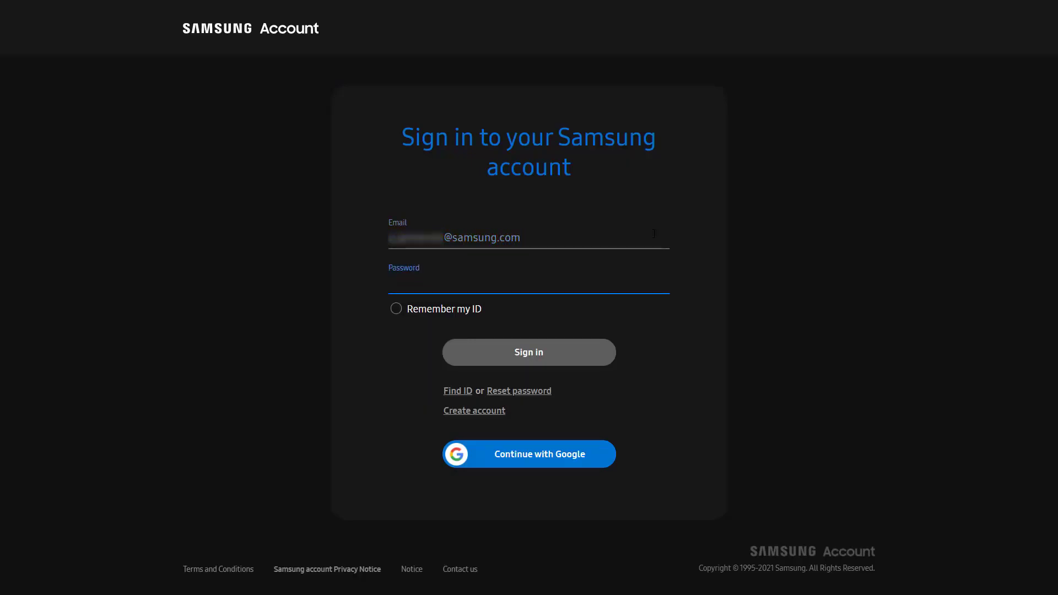
pyautogui.write('••••••••••••••••')
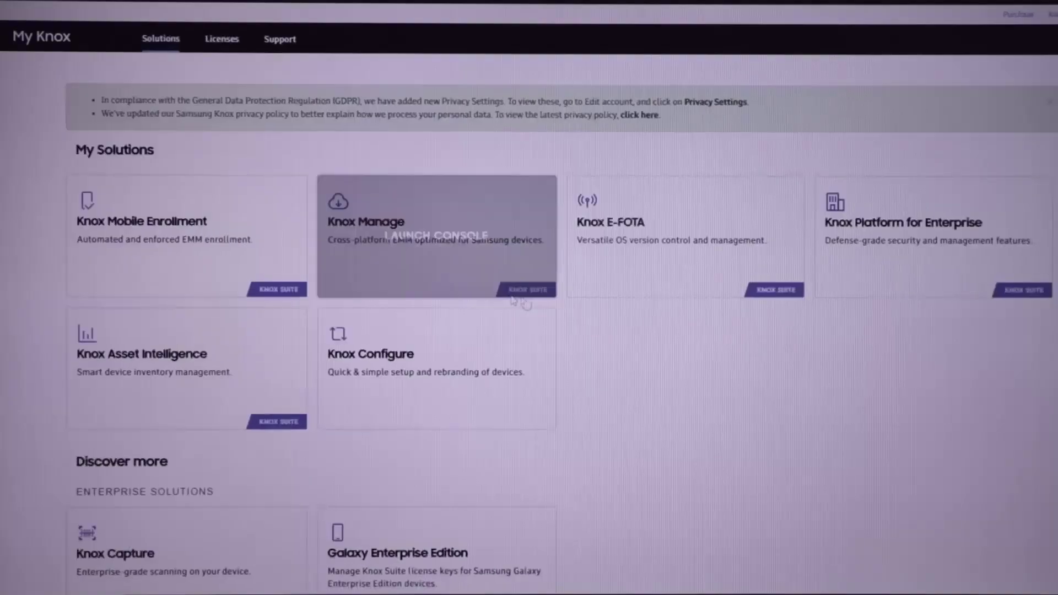
pyautogui.moveTo(144, 265)
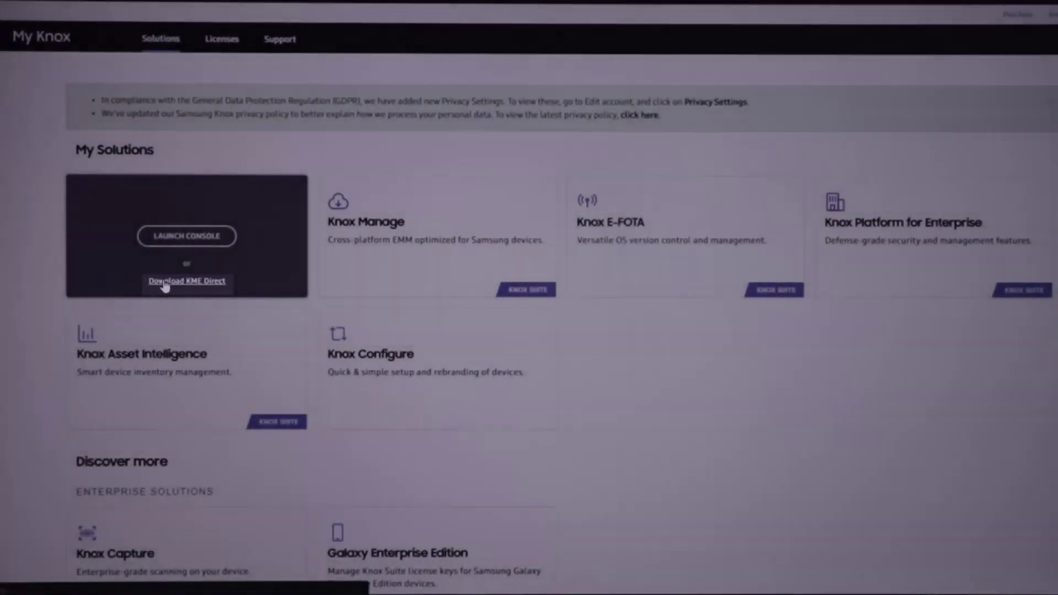
# Step: Open the KME Direct download page from the KME card
pyautogui.click(166, 282)
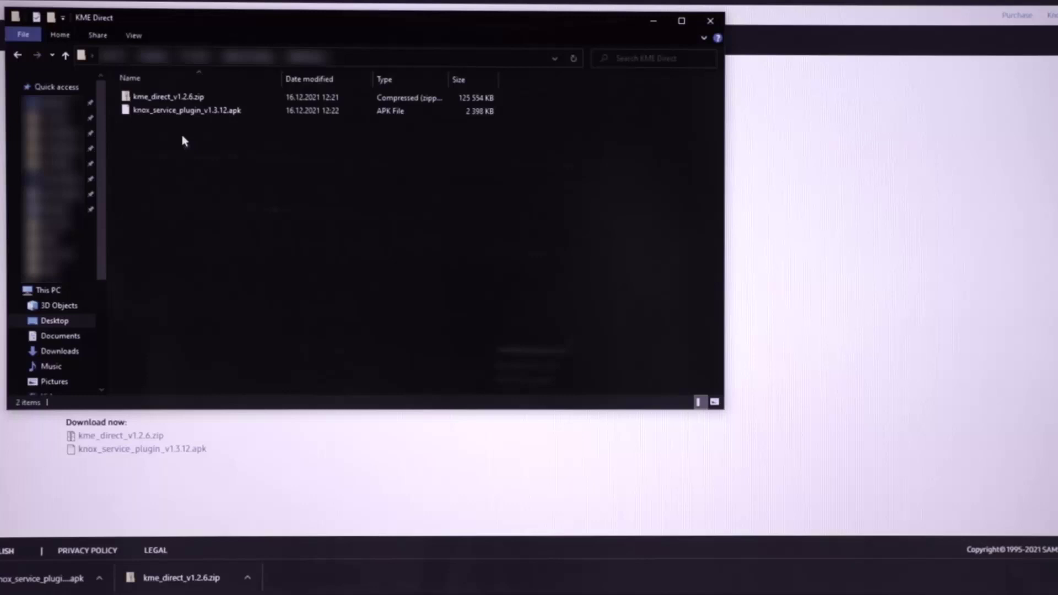
# Step: Run KME_Direct_v1.2.6.exe from kme_direct_v1.2.6.zip and allow it in the UAC prompt
pyautogui.doubleClick(172, 98)
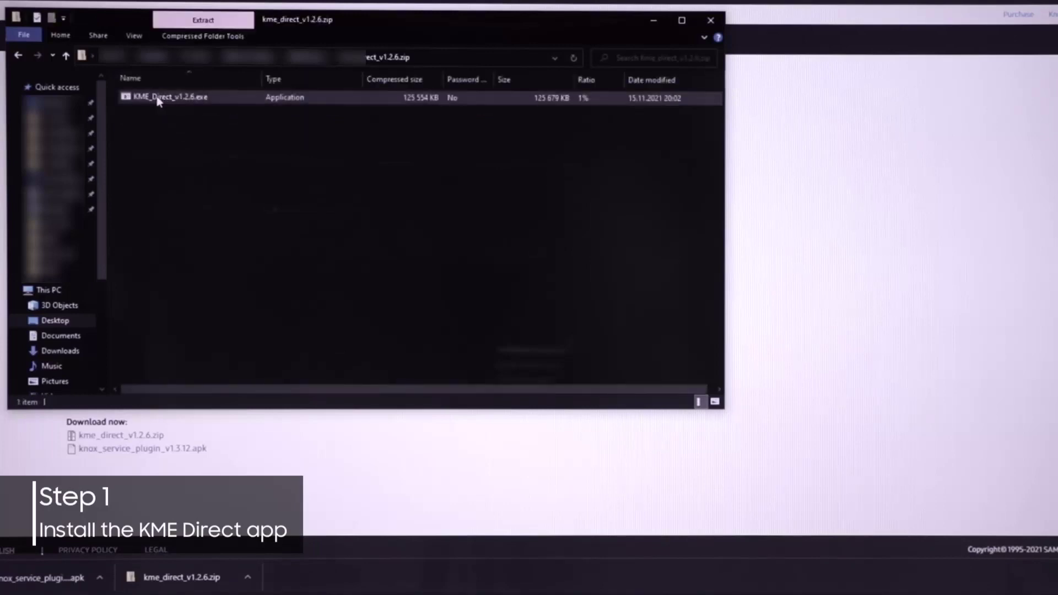
pyautogui.click(158, 100)
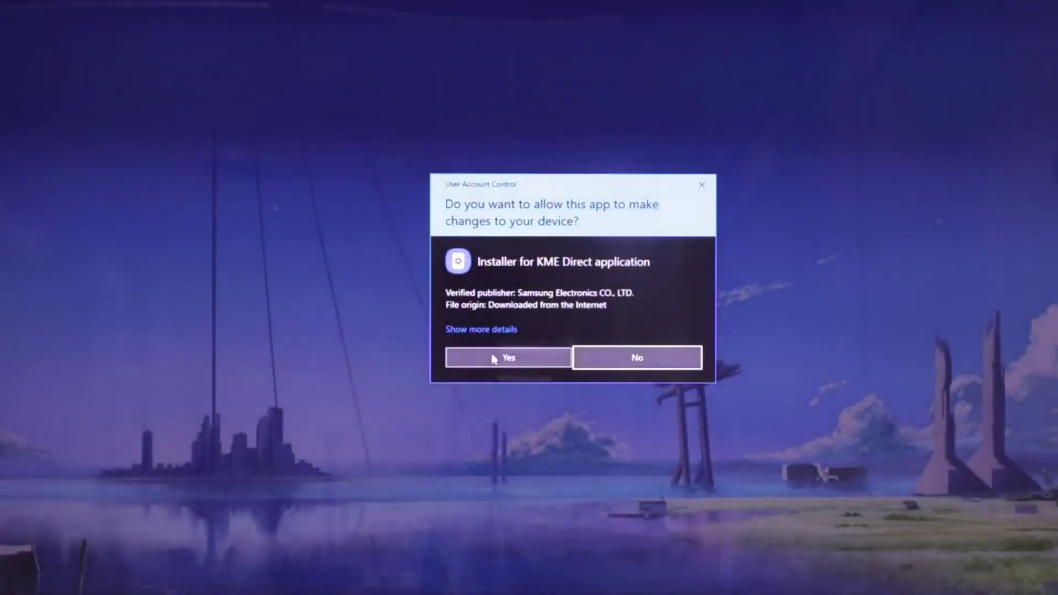
pyautogui.click(492, 351)
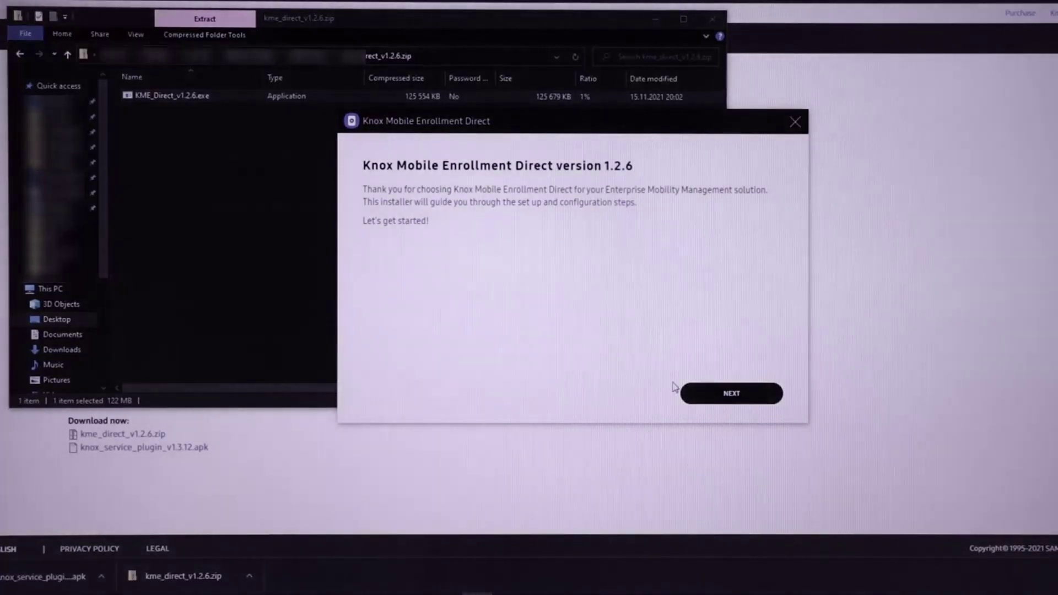
# Step: Accept the KME Direct license terms
pyautogui.click(714, 400)
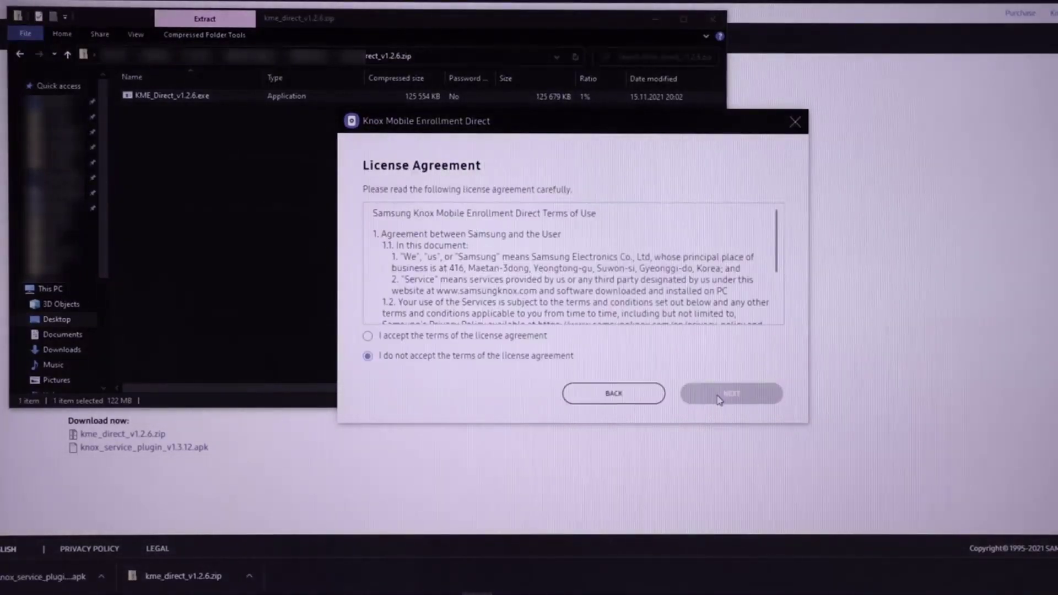
pyautogui.click(536, 337)
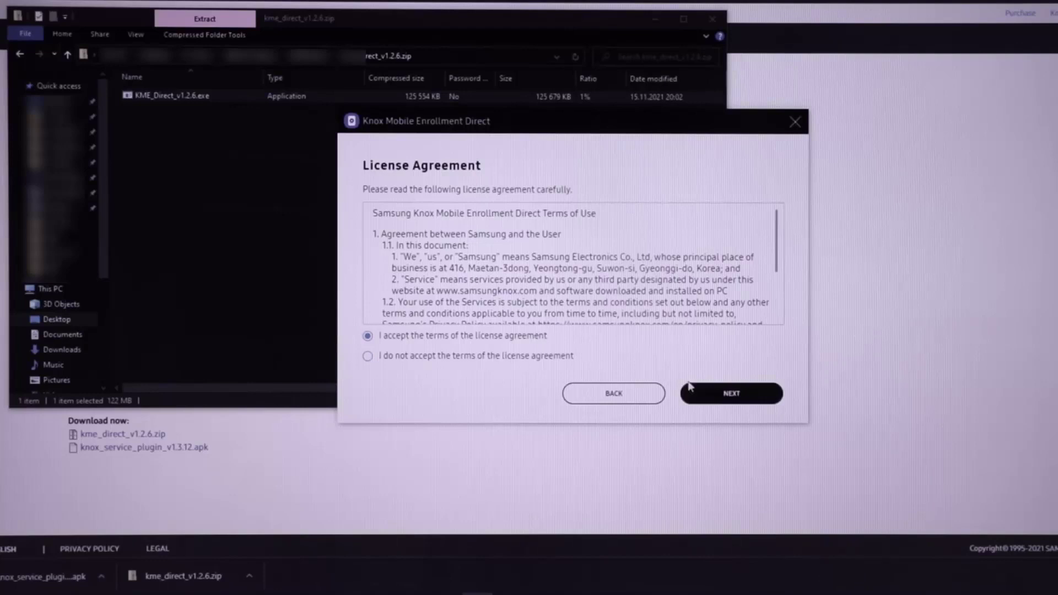
pyautogui.click(711, 392)
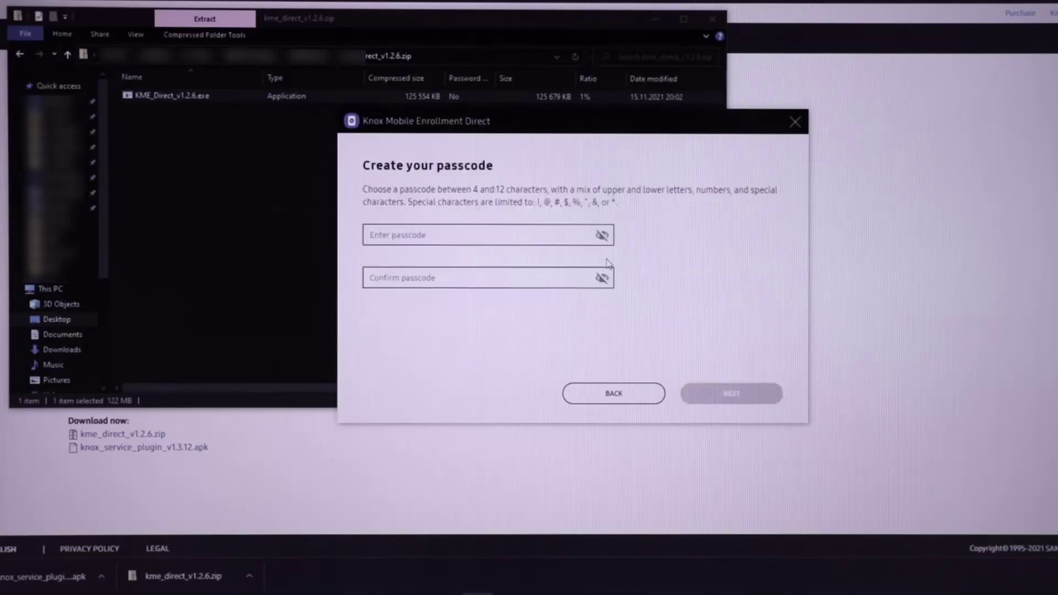
# Step: Enter a new passcode and confirm it
pyautogui.click(549, 230)
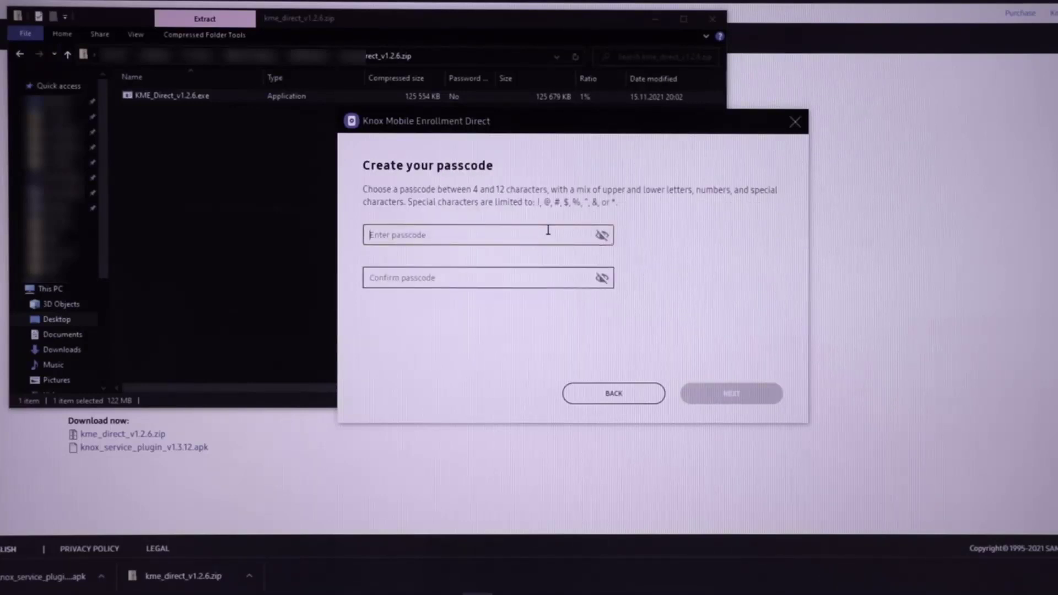
pyautogui.write('•••••••••')
pyautogui.click(510, 274)
pyautogui.write('•')
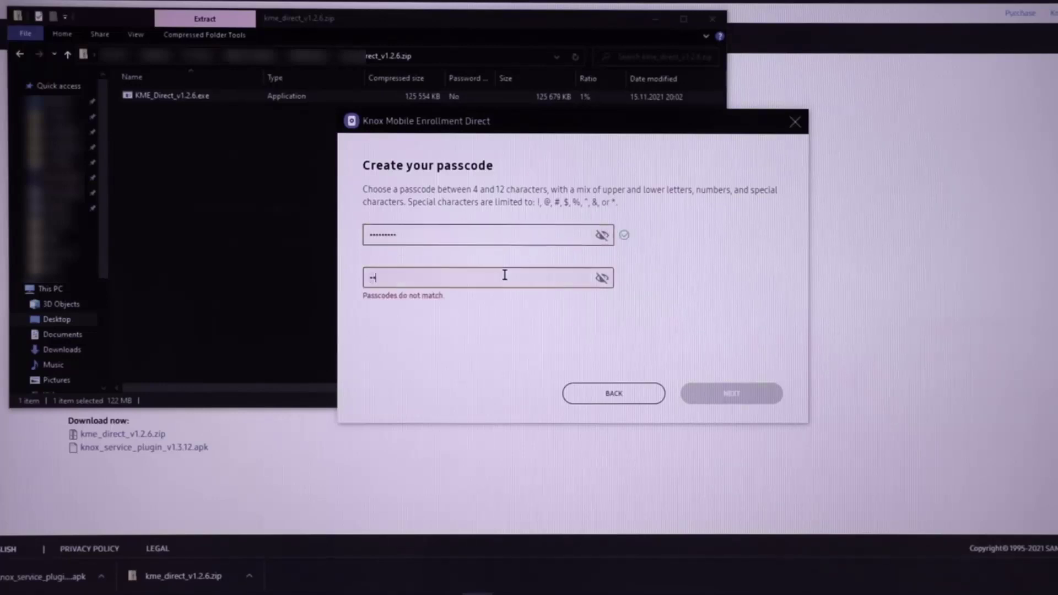
pyautogui.write('••••••••')
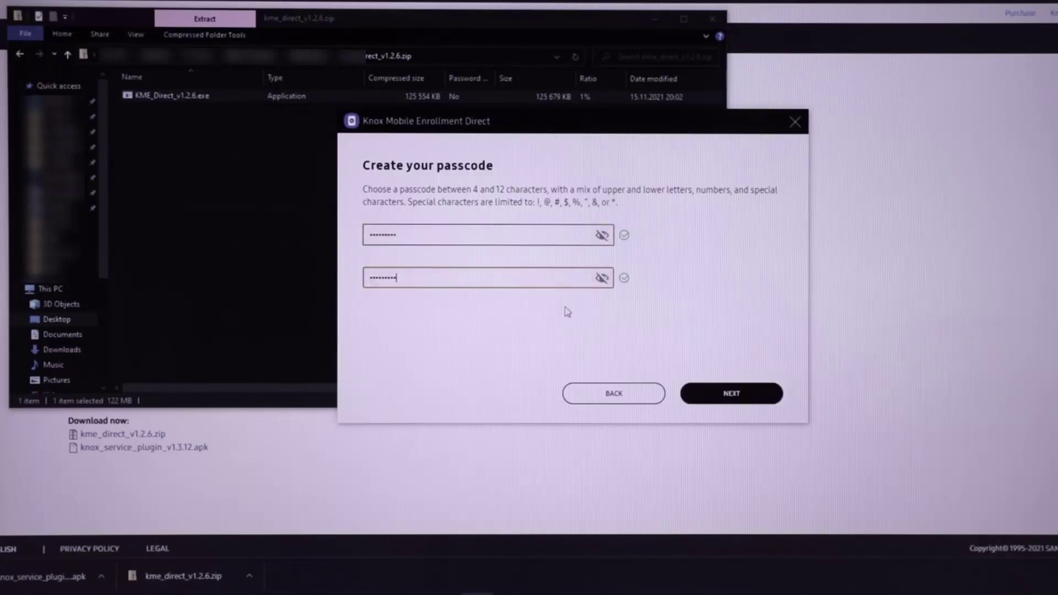
# Step: Proceed past the passcode and recovery key and install to C:\Program Files\KME Direct
pyautogui.click(712, 392)
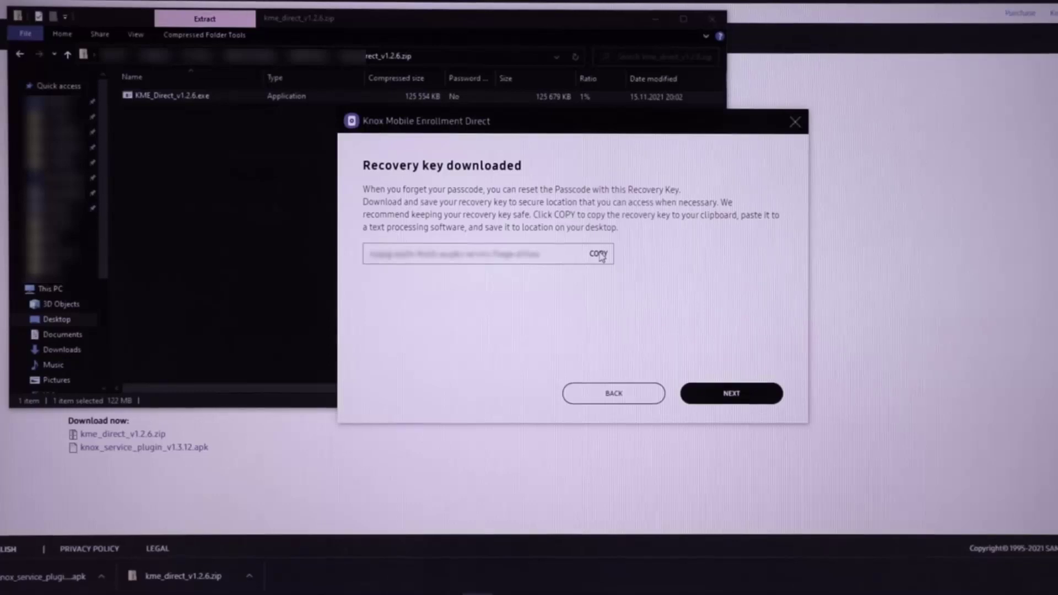
pyautogui.click(709, 394)
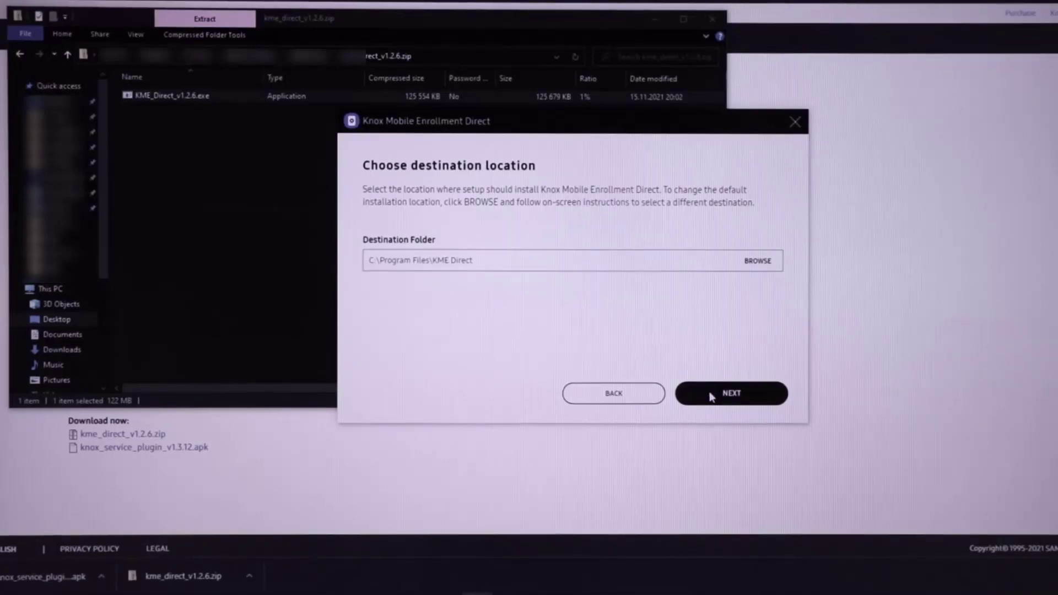
pyautogui.click(710, 396)
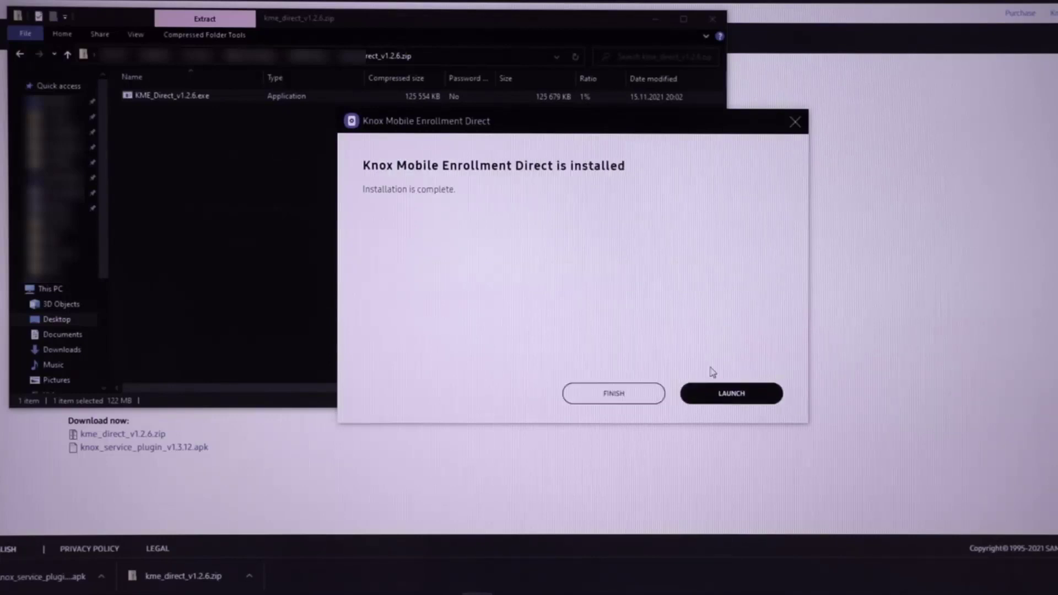
# Step: Launch KME Direct and unlock it with the passcode
pyautogui.click(722, 394)
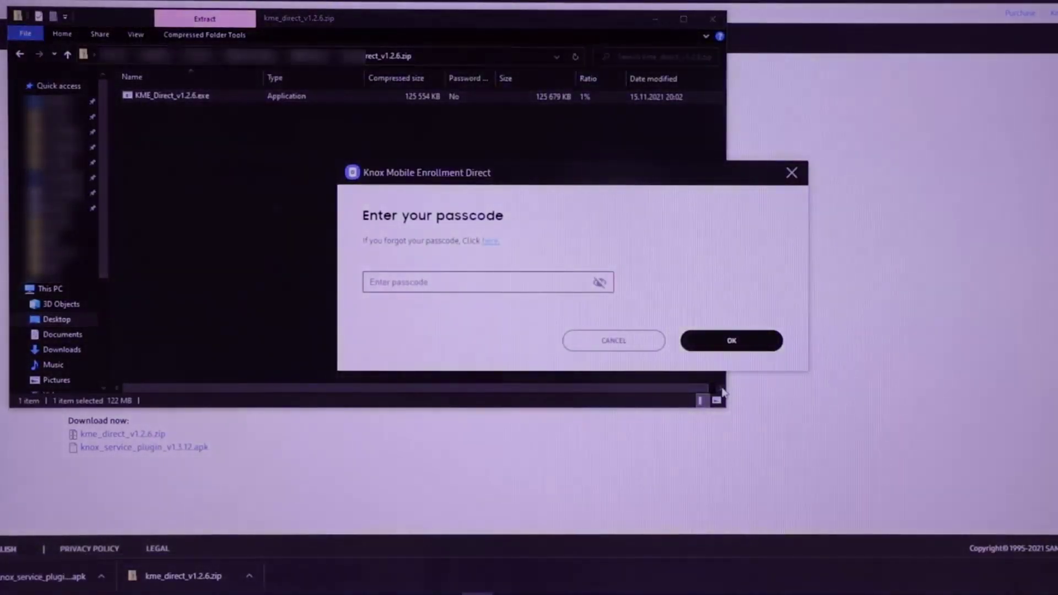
pyautogui.click(531, 280)
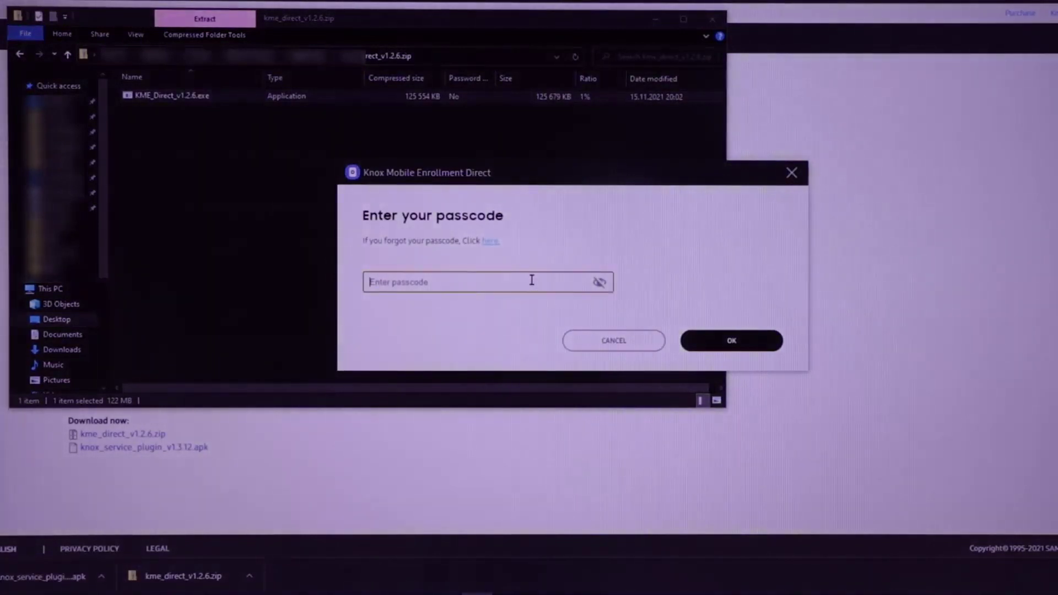
pyautogui.write('*********')
pyautogui.click(703, 341)
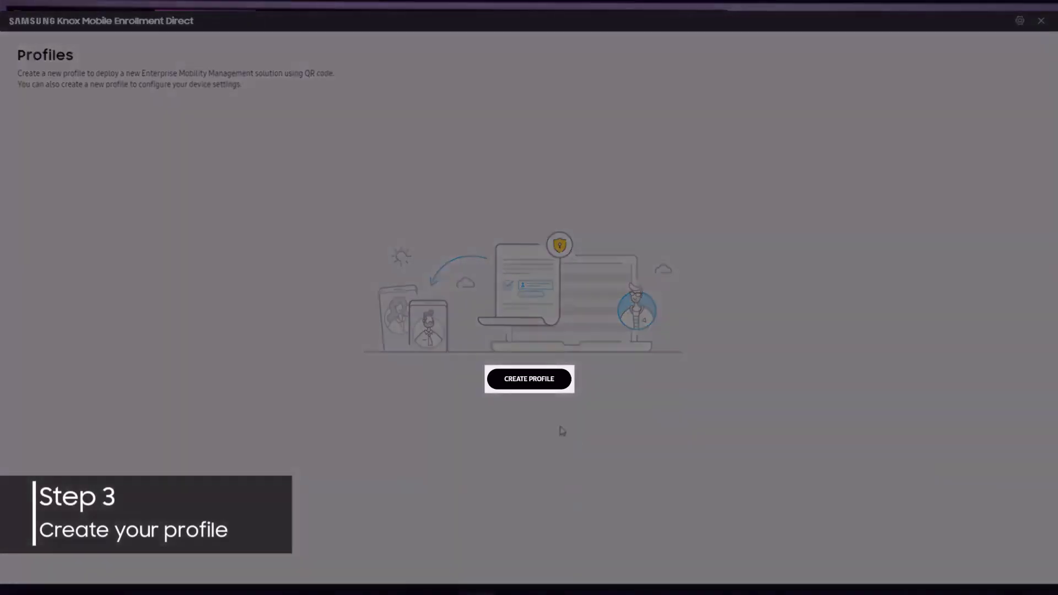
# Step: Start a new profile for Knox Version 3.8 or higher
pyautogui.click(534, 379)
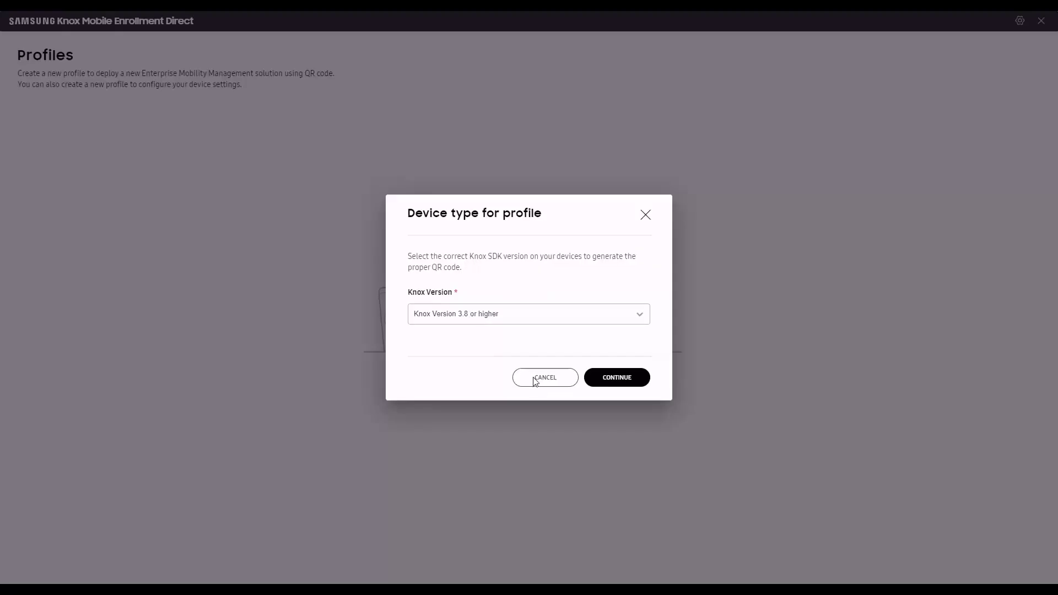
pyautogui.click(631, 315)
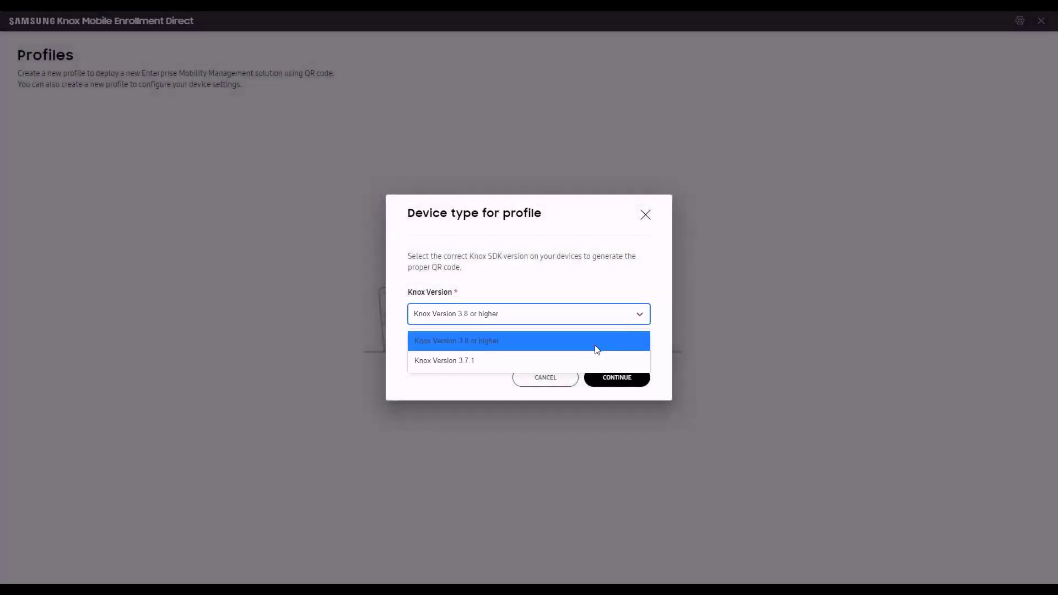
pyautogui.click(595, 345)
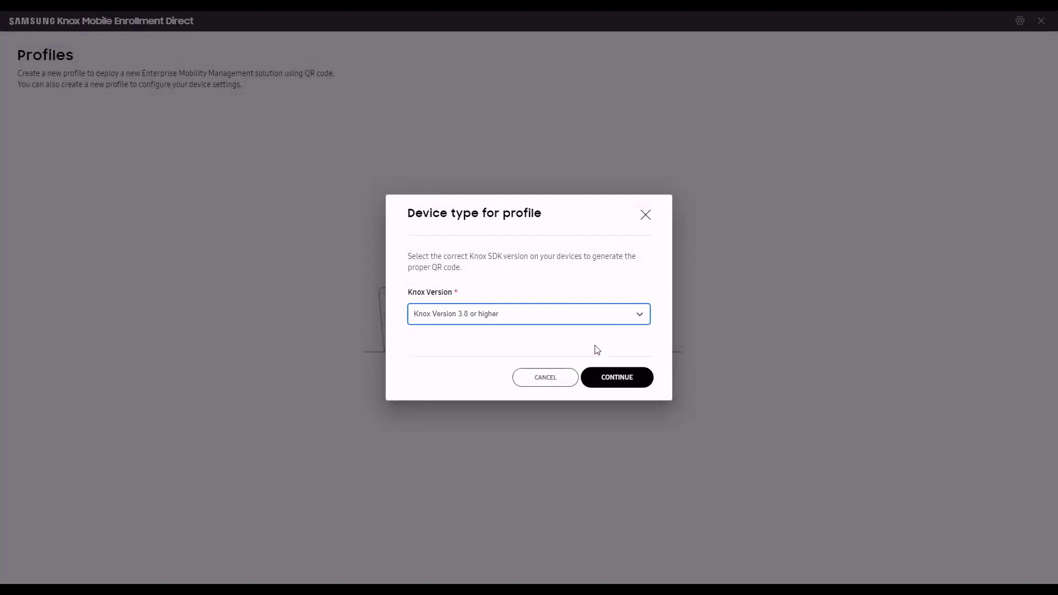
pyautogui.click(609, 382)
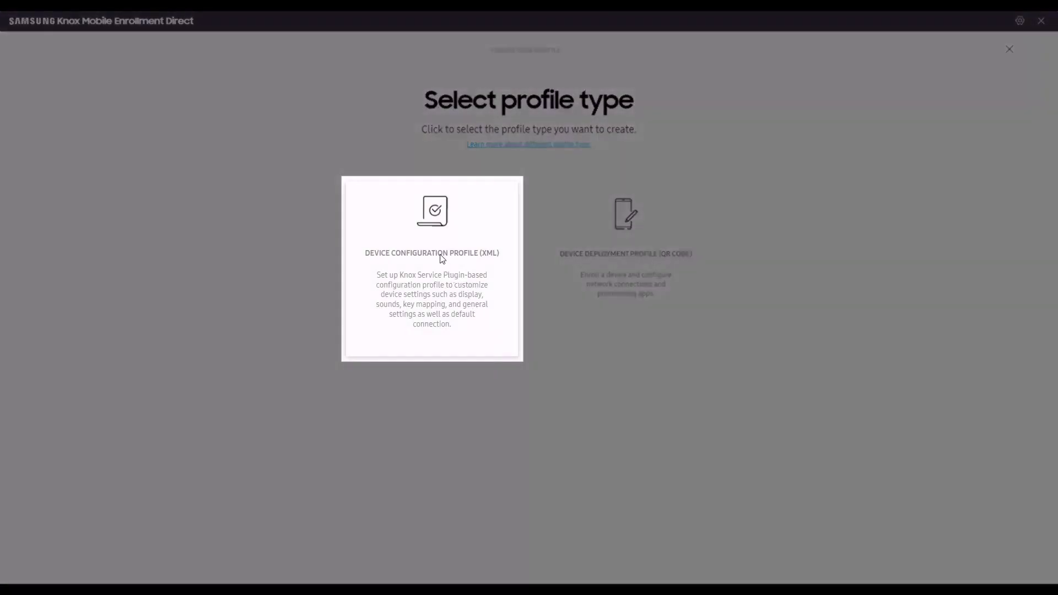
# Step: Choose Device Configuration Profile (XML) and name it Test01
pyautogui.click(434, 241)
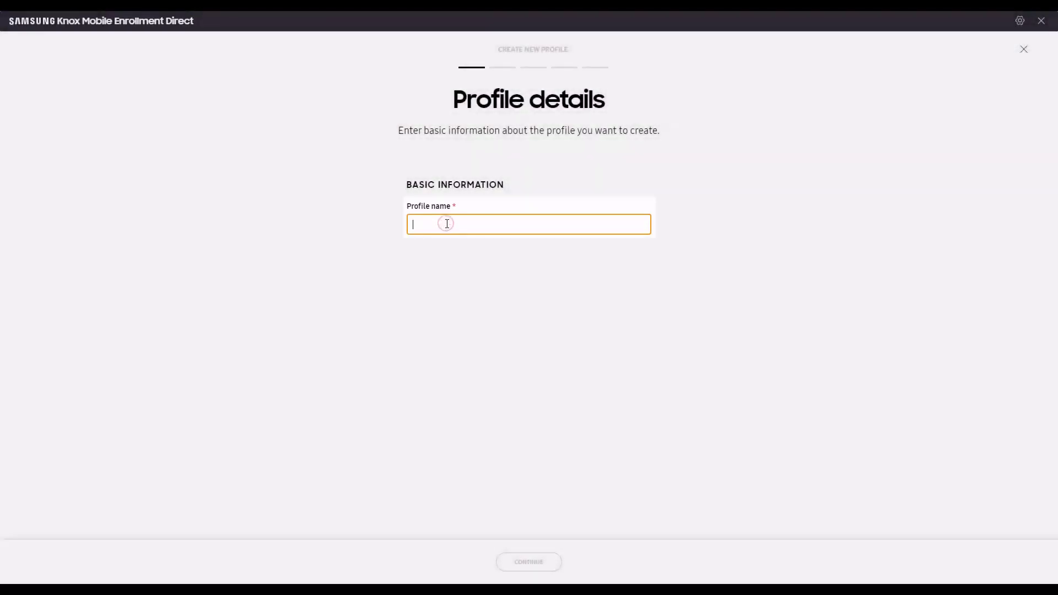
pyautogui.write('Test01')
pyautogui.click(445, 279)
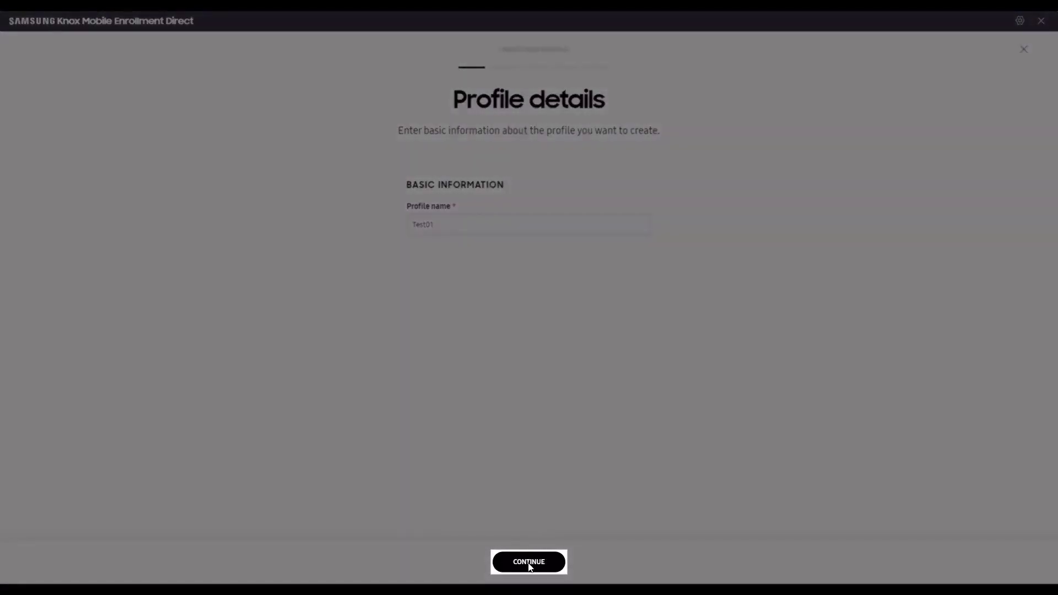
# Step: Accept display settings and key settings: Normal order, MS teams on X cover, custom intent on top
pyautogui.click(529, 566)
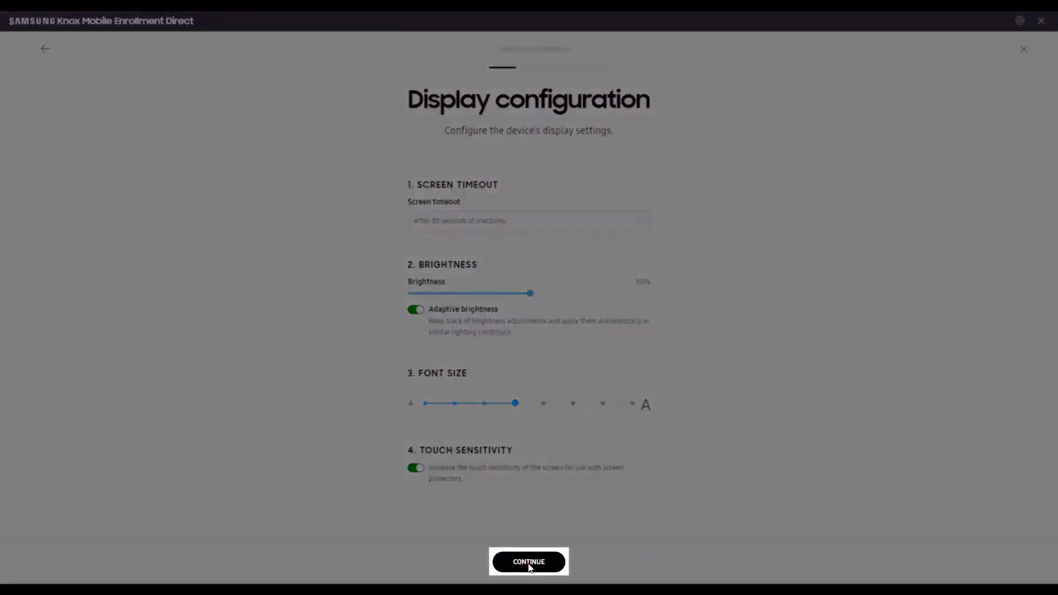
pyautogui.click(529, 563)
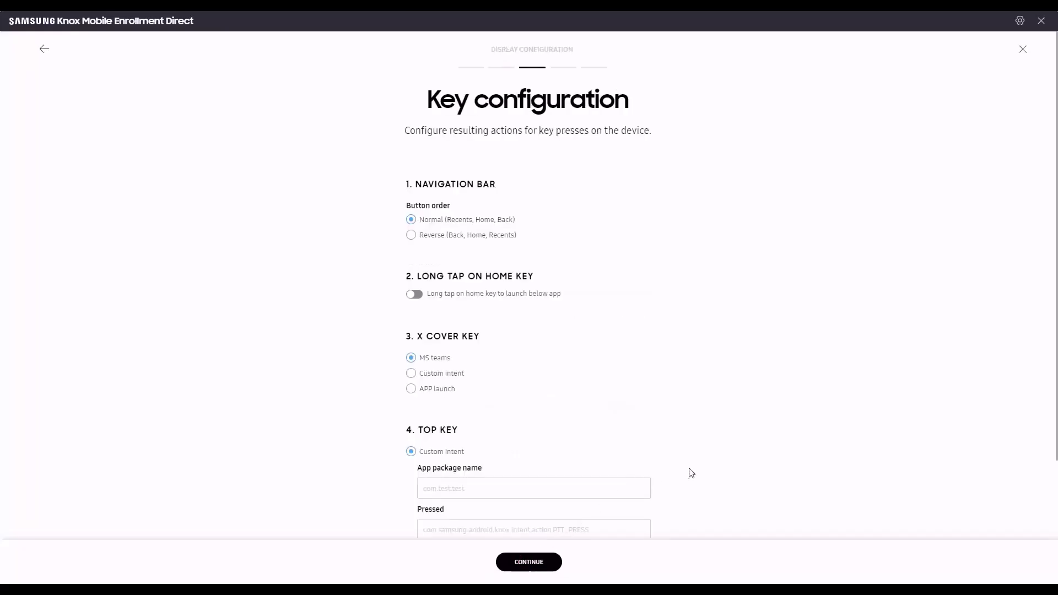
pyautogui.scroll(-2, 724, 472)
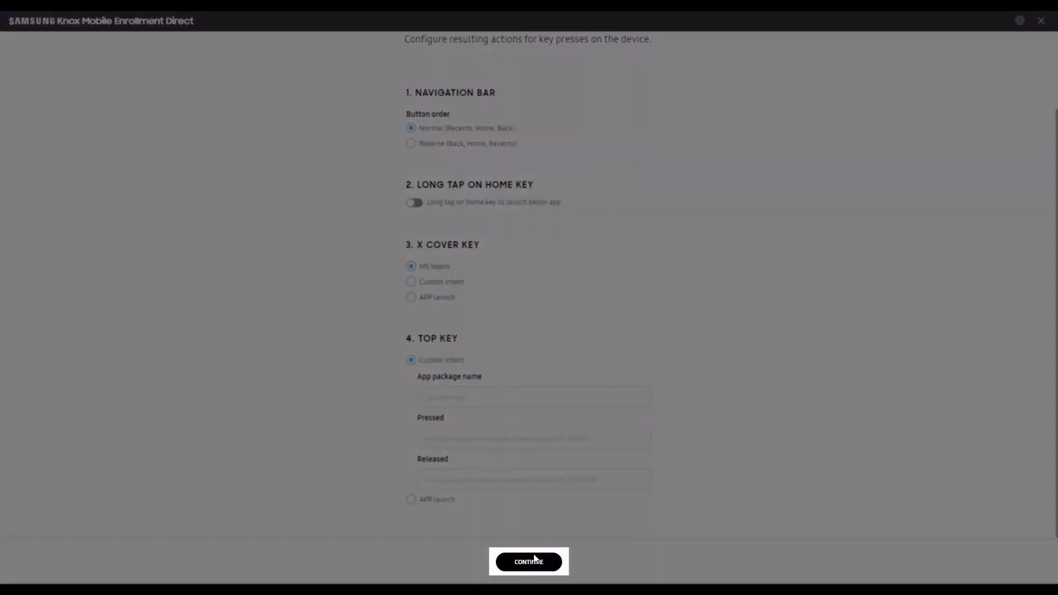
pyautogui.click(531, 561)
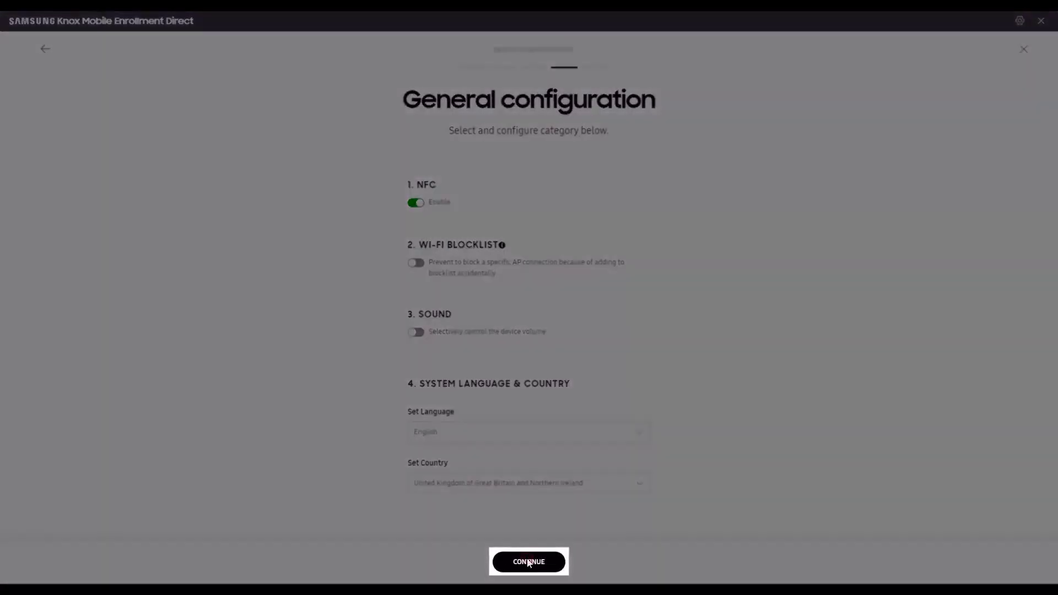
# Step: Keep NFC enabled with English and United Kingdom, then continue to the Summary
pyautogui.click(527, 562)
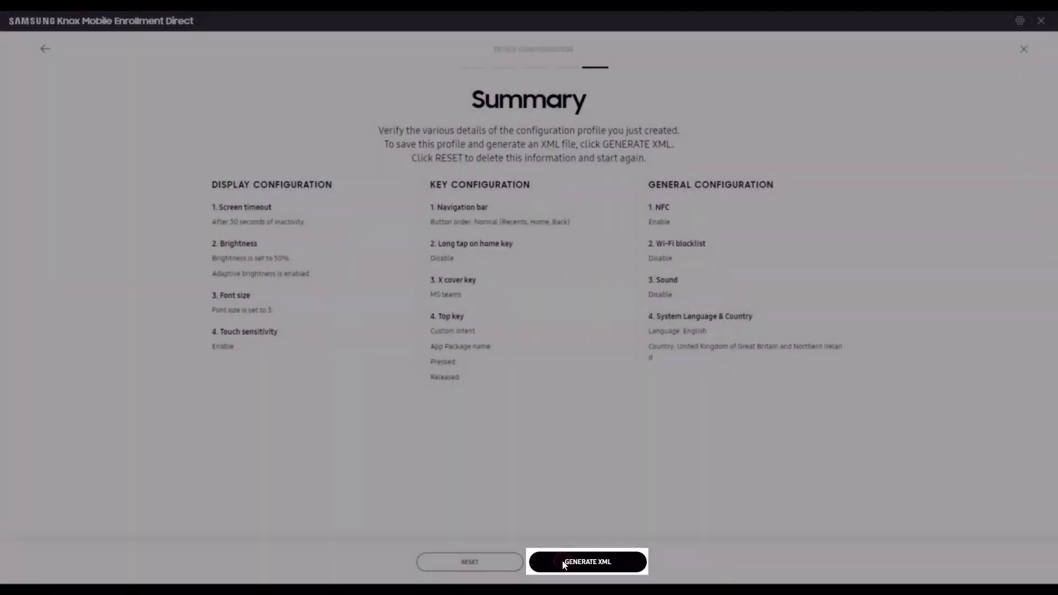
# Step: Generate the configuration profile as an XML file and save it as Test01
pyautogui.click(563, 562)
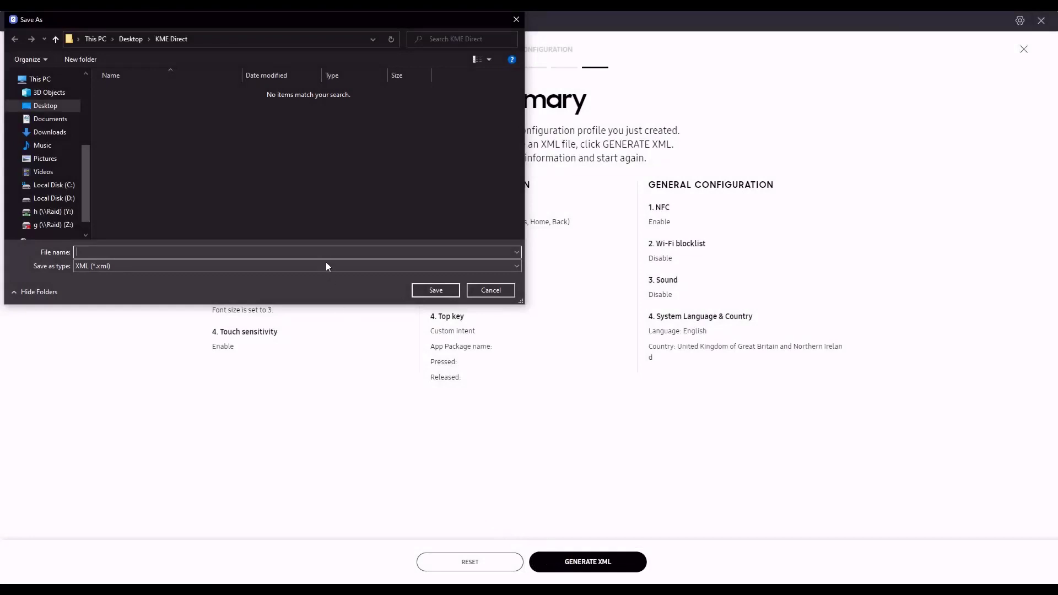
pyautogui.write('Test01')
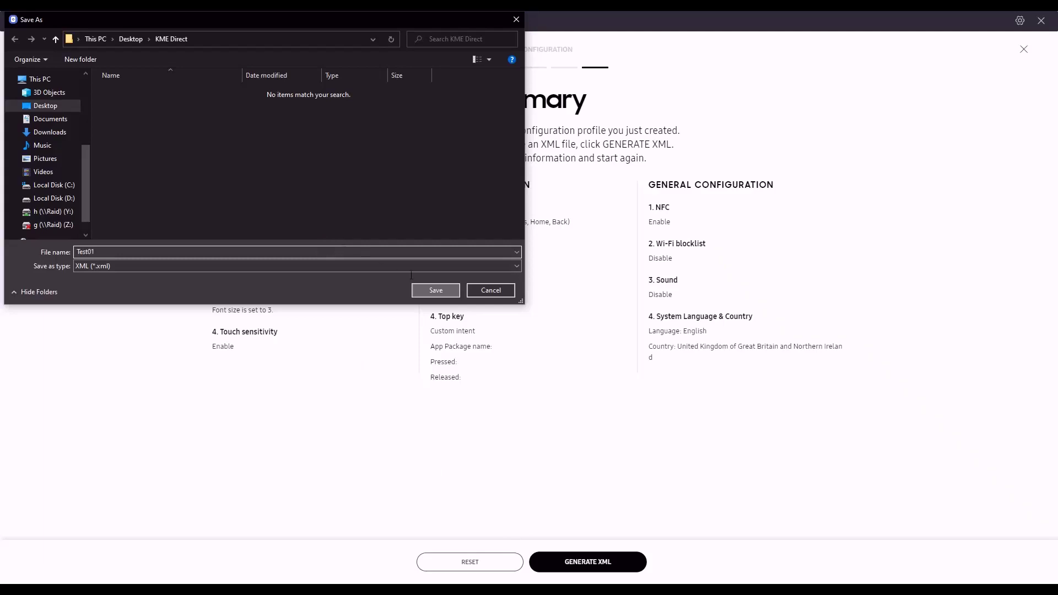
pyautogui.click(427, 291)
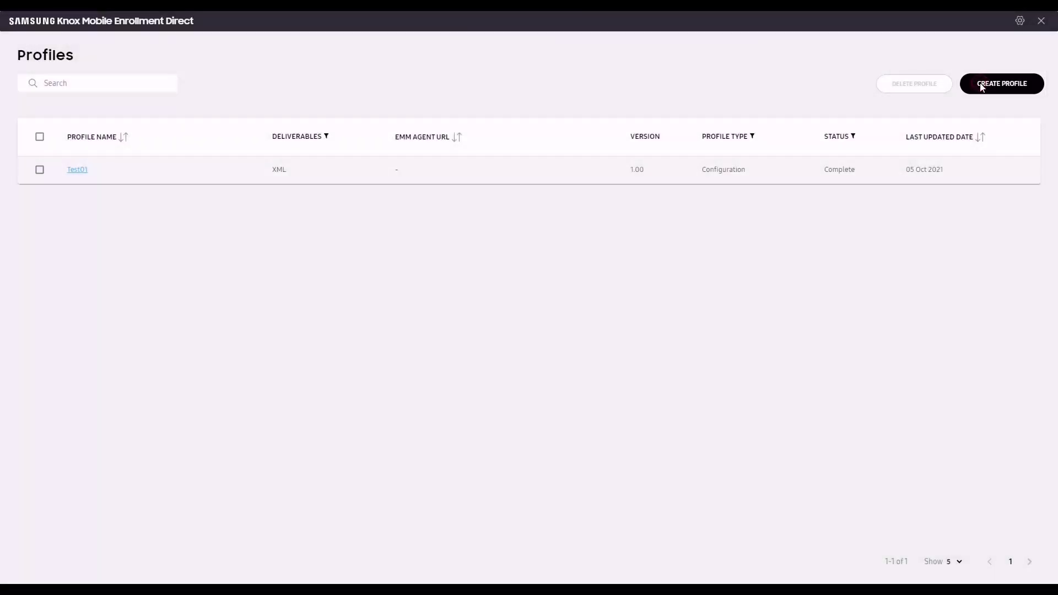
# Step: Create a new profile targeting Knox Version 3.8 or higher and continue to profile type selection
pyautogui.click(980, 86)
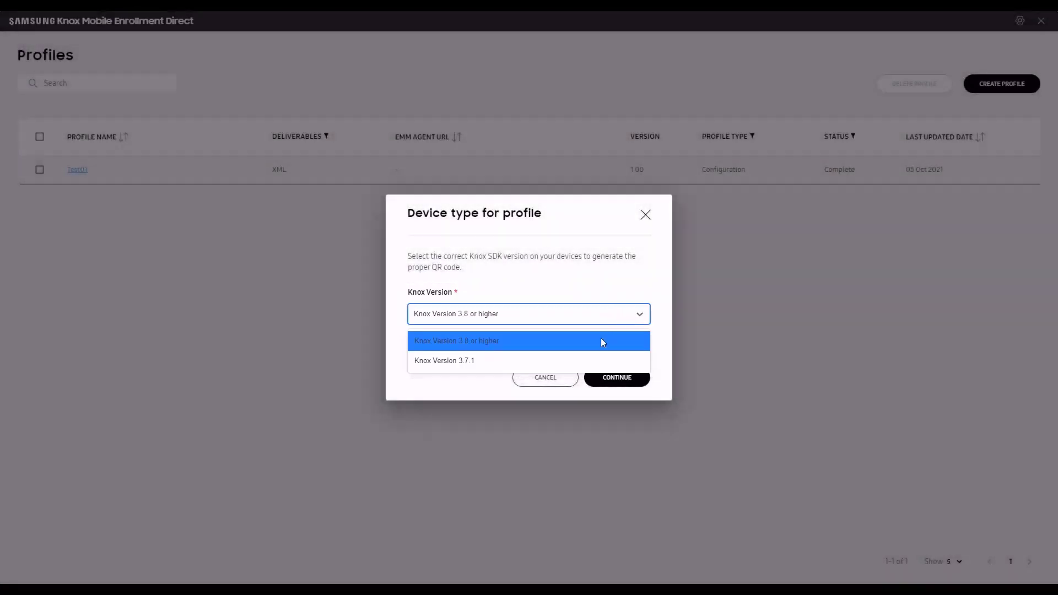
pyautogui.click(597, 341)
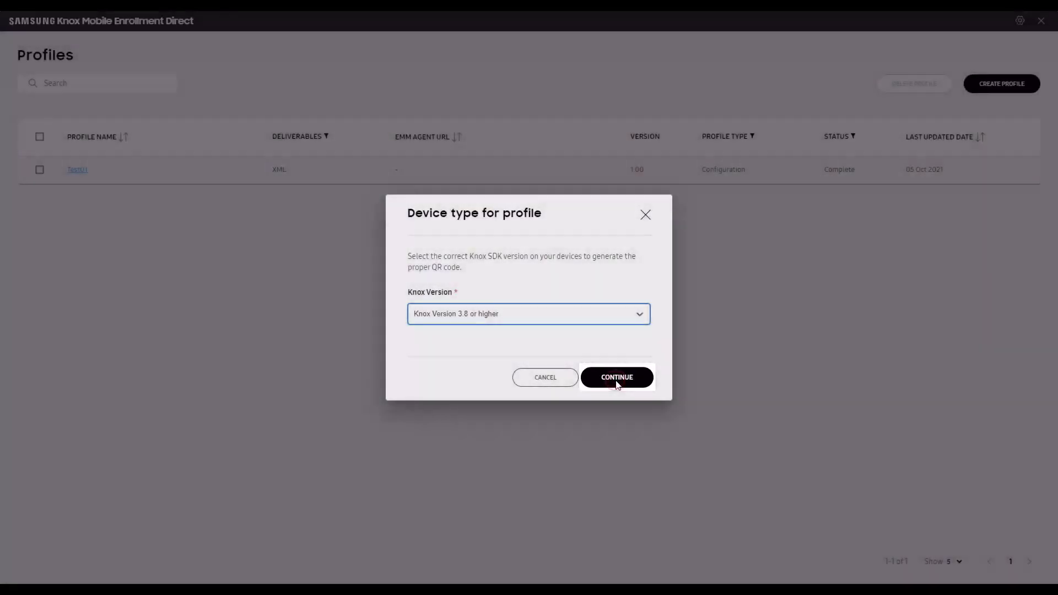
pyautogui.click(616, 378)
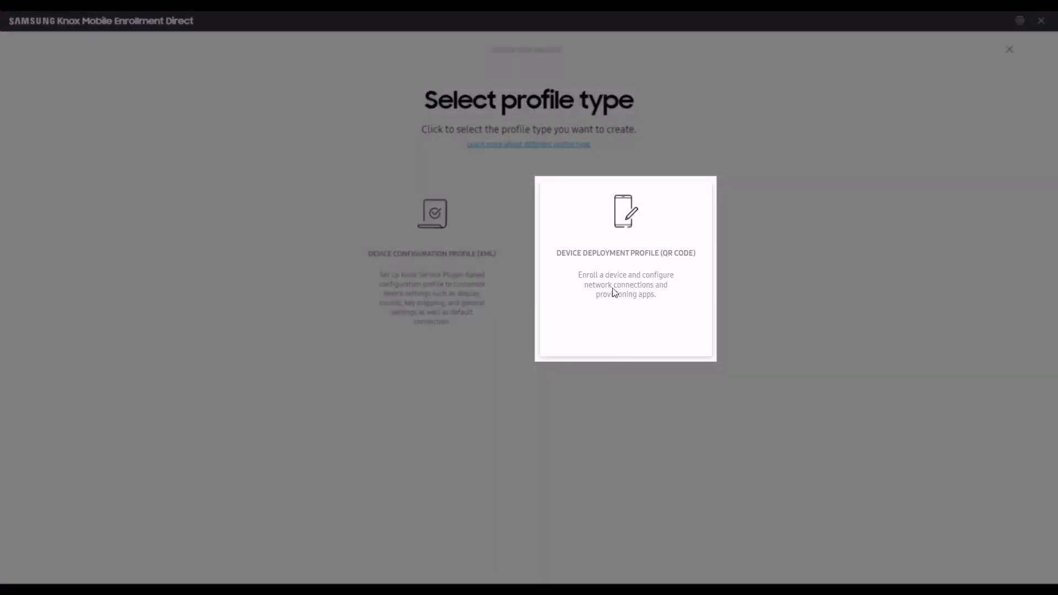
# Step: Choose a Device Deployment Profile (QR code) named Test02 with organization Samsung
pyautogui.click(627, 263)
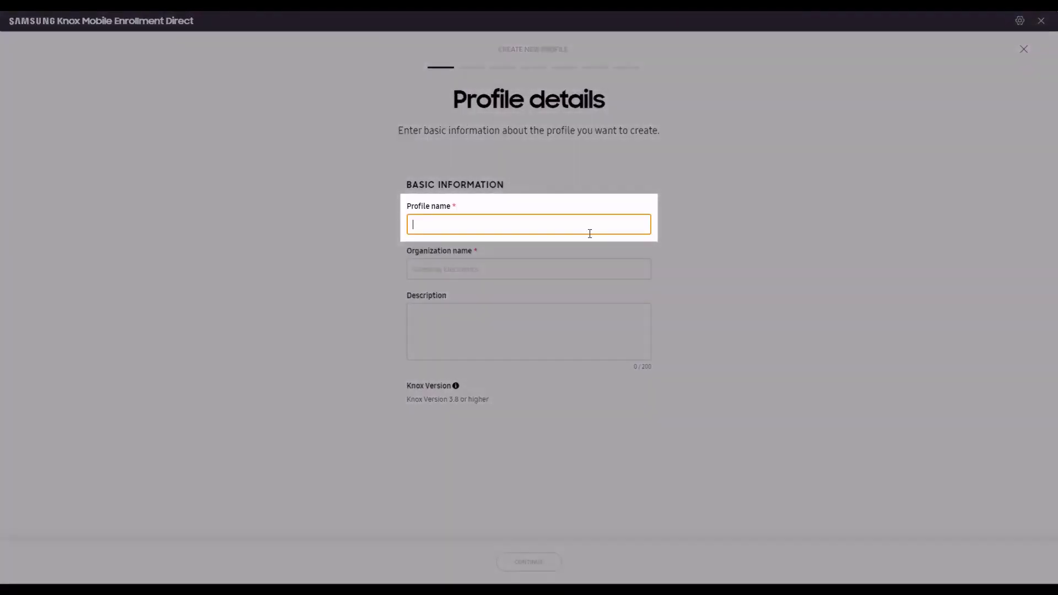
pyautogui.write('Test02')
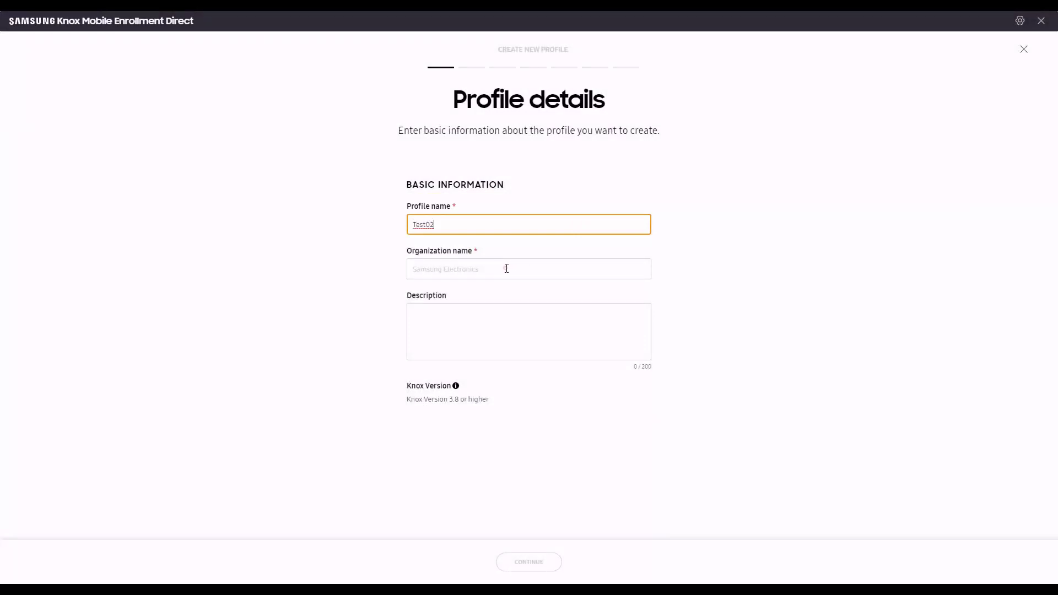
pyautogui.click(506, 269)
pyautogui.write('Samsung')
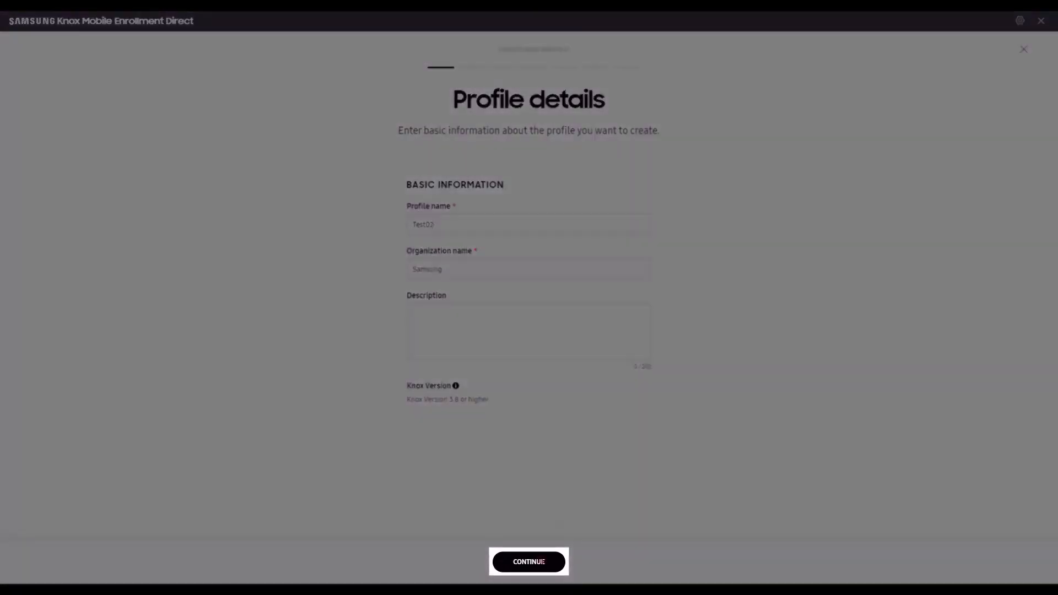
pyautogui.click(543, 561)
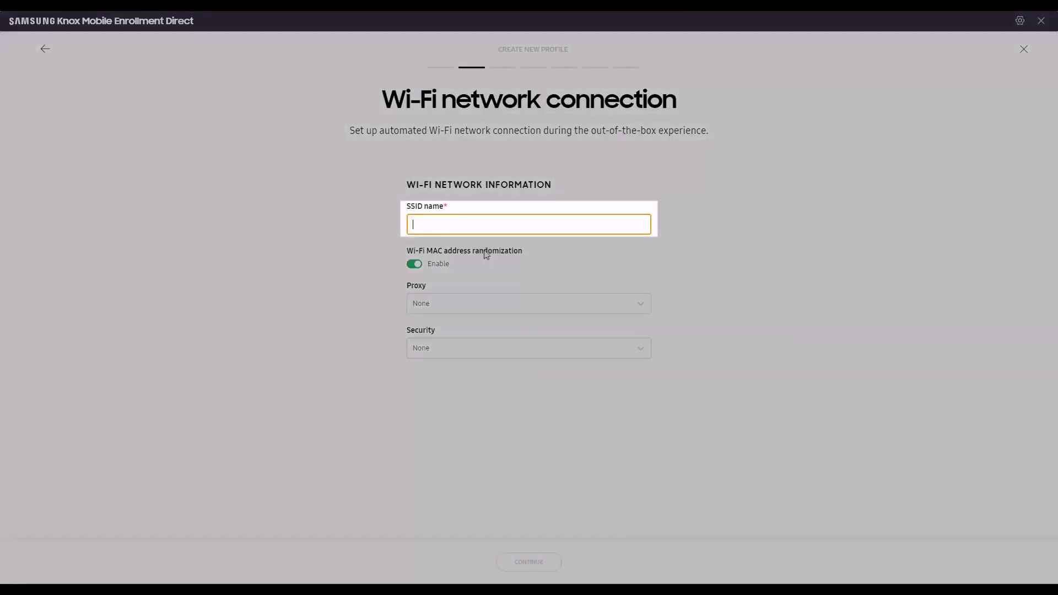
# Step: Set Wi-Fi SSID Test_network, WPA/WPA2/WPA3-Personal security, and enter the network password
pyautogui.write('T')
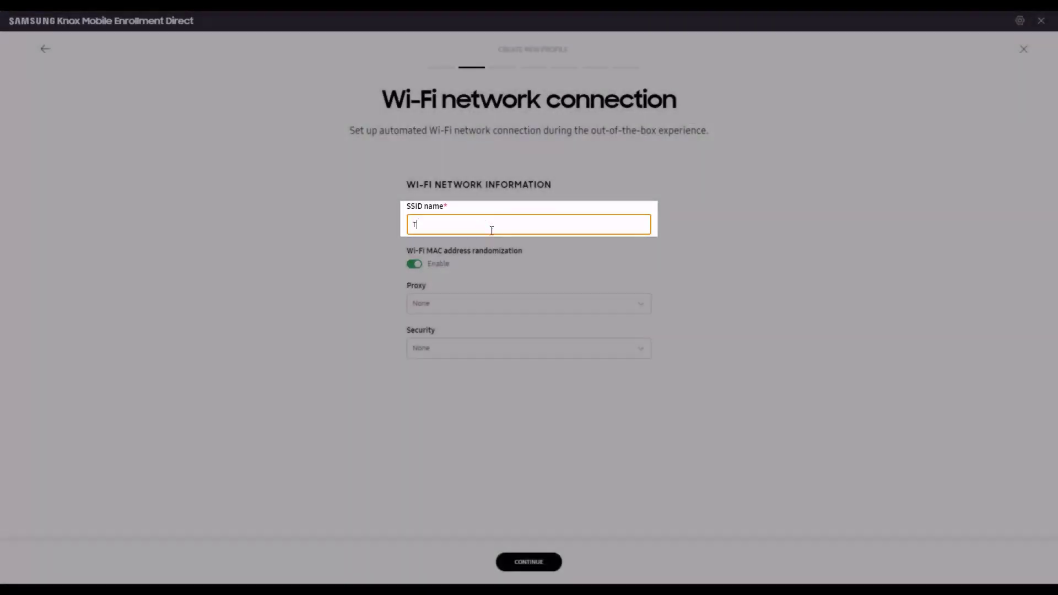
pyautogui.write('est_network')
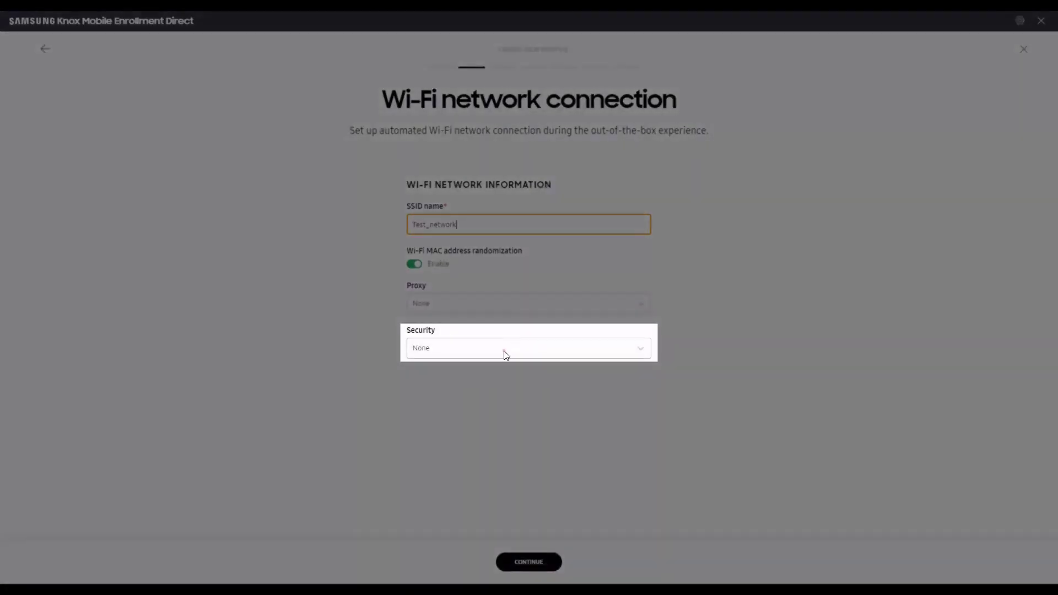
pyautogui.click(503, 350)
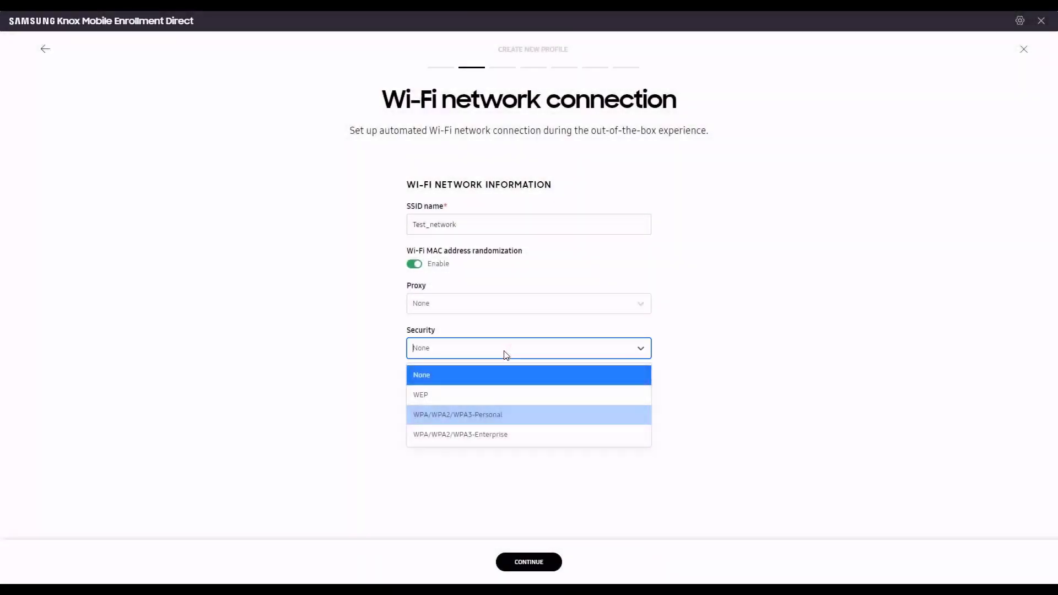
pyautogui.click(497, 414)
pyautogui.write('p')
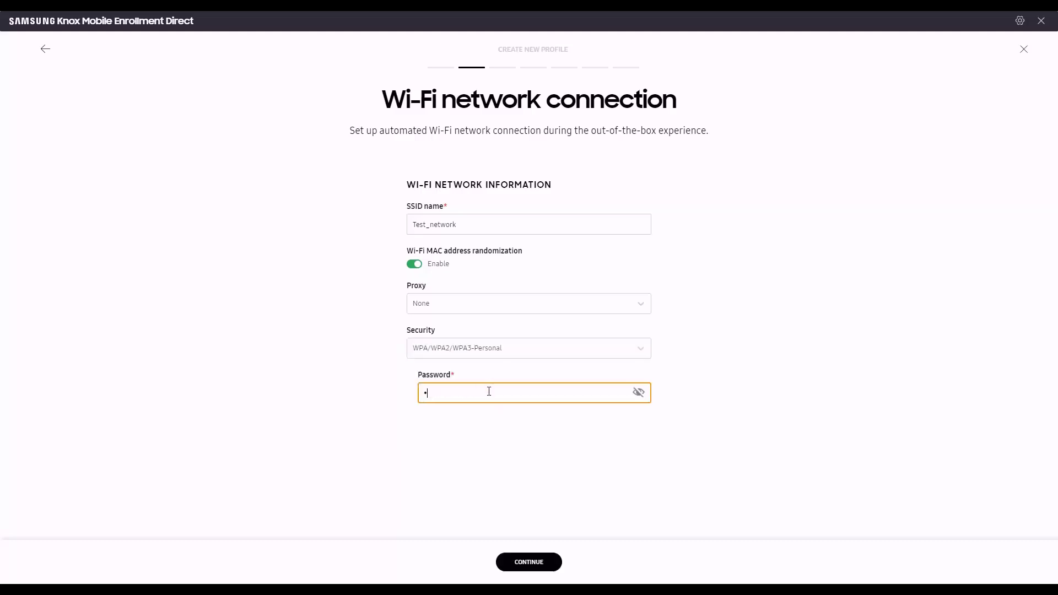
pyautogui.write('assword')
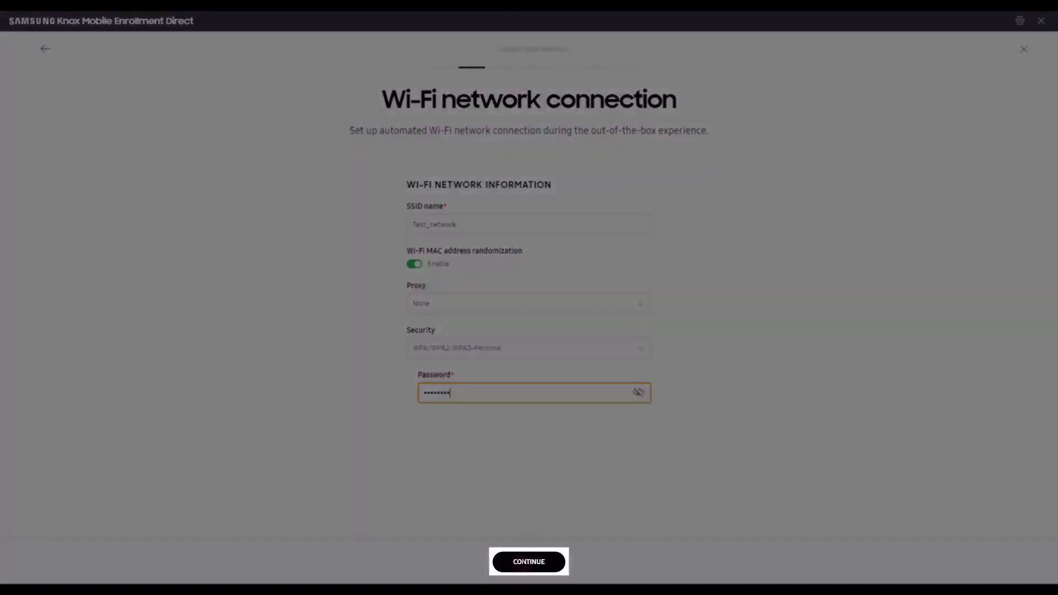
pyautogui.click(523, 563)
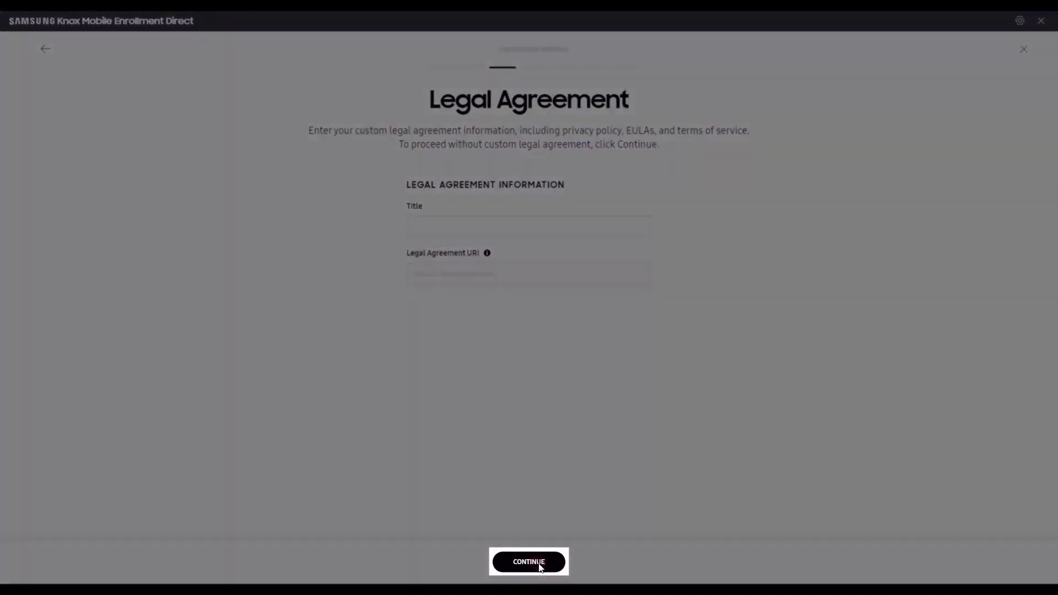
# Step: Skip the Legal Agreement, leaving its title and URI blank
pyautogui.click(539, 564)
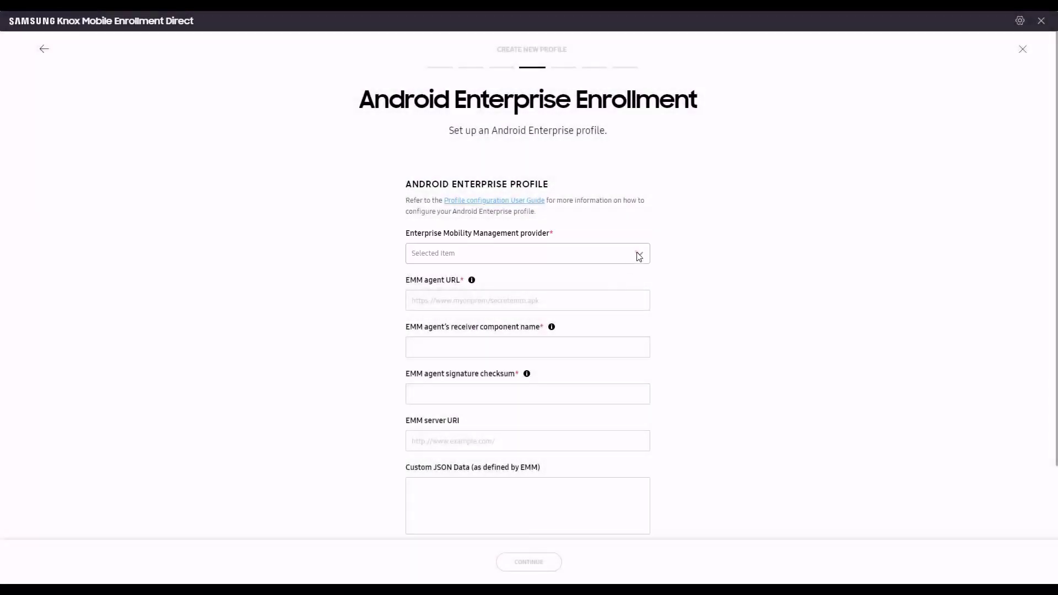
# Step: Select Knox Manage as the EMM provider so its agent details auto-fill, then continue
pyautogui.click(638, 255)
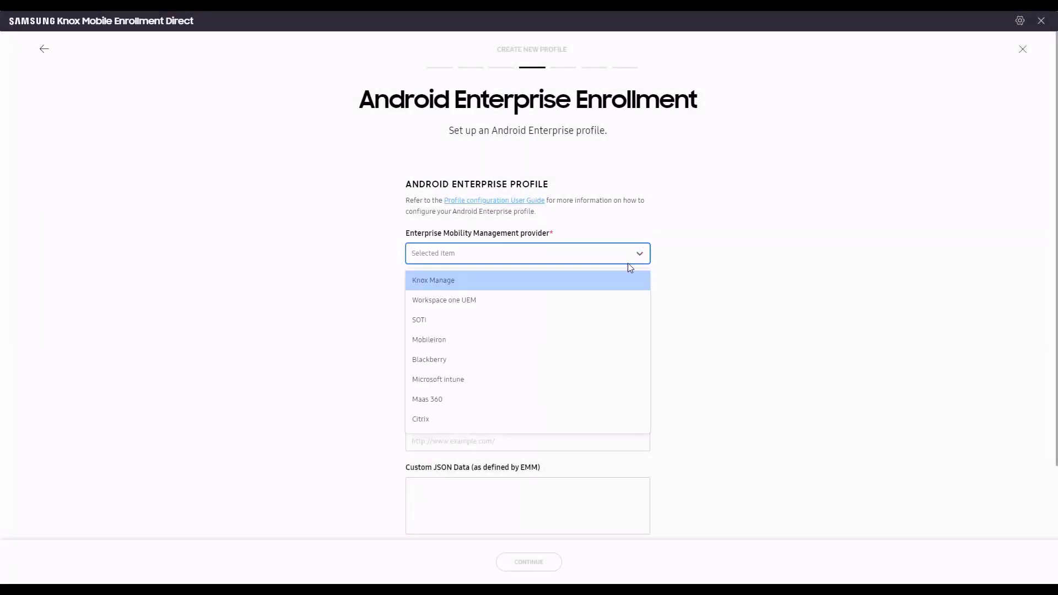
pyautogui.click(587, 283)
pyautogui.scroll(-2, 697, 371)
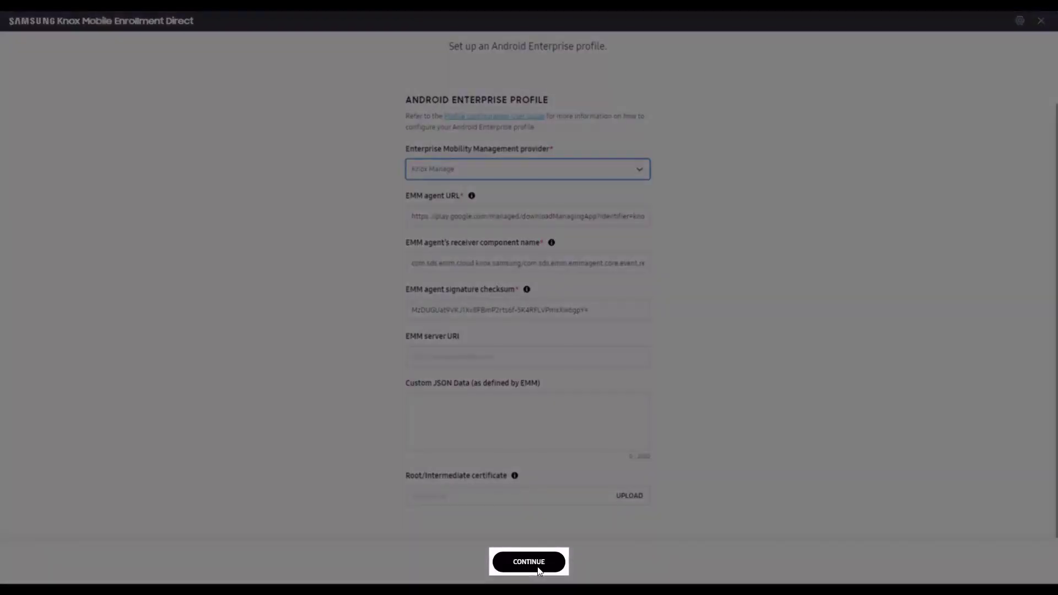
pyautogui.click(537, 568)
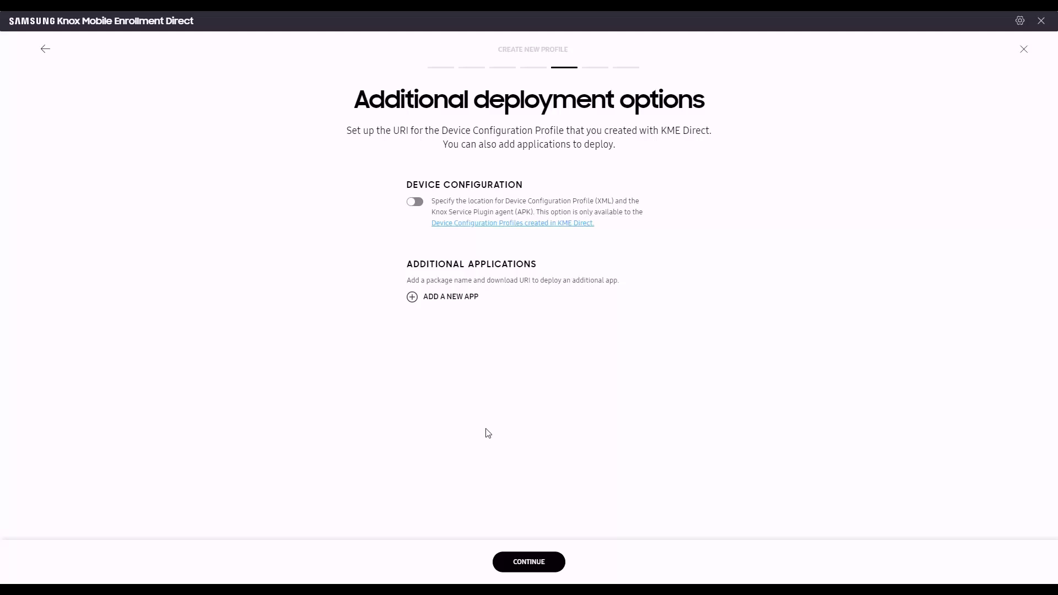
# Step: Keep Device Configuration disabled and proceed to the Test02 summary
pyautogui.click(533, 563)
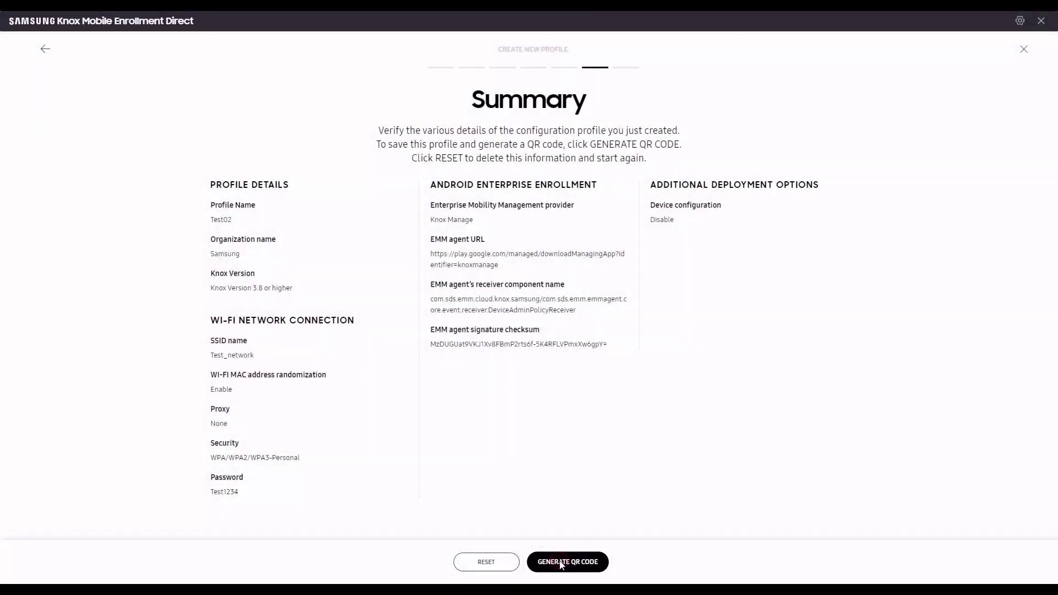
# Step: Generate the Test02 QR code and download it as PDF file Test02
pyautogui.click(560, 562)
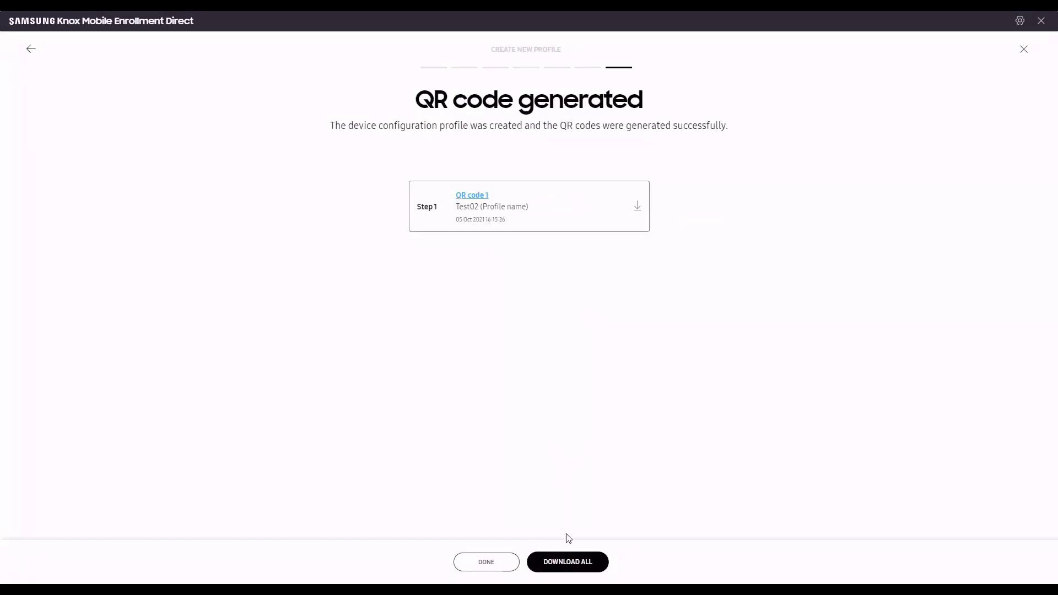
pyautogui.click(566, 562)
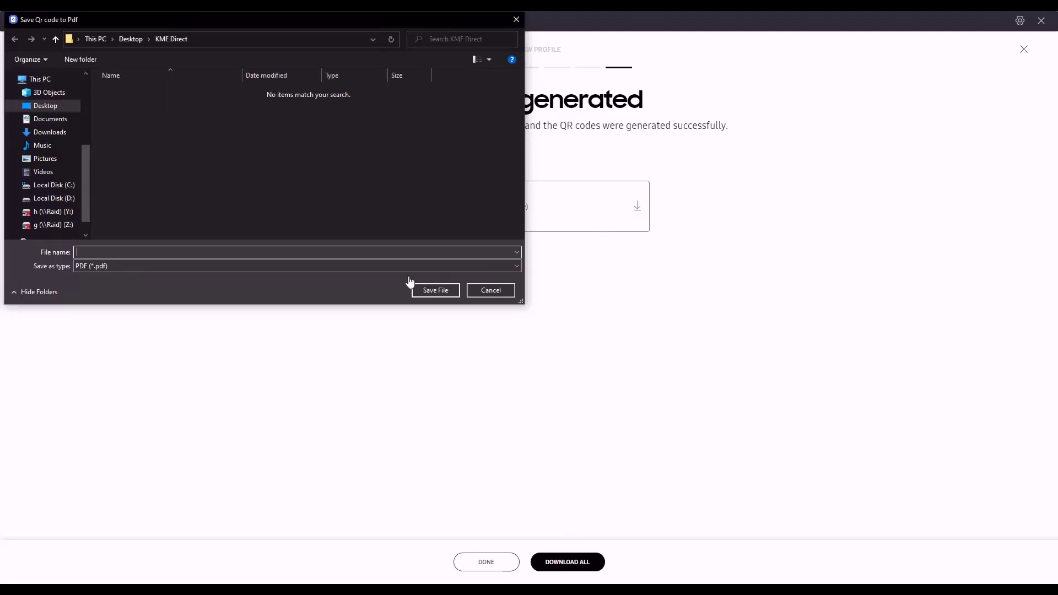
pyautogui.write('Test02')
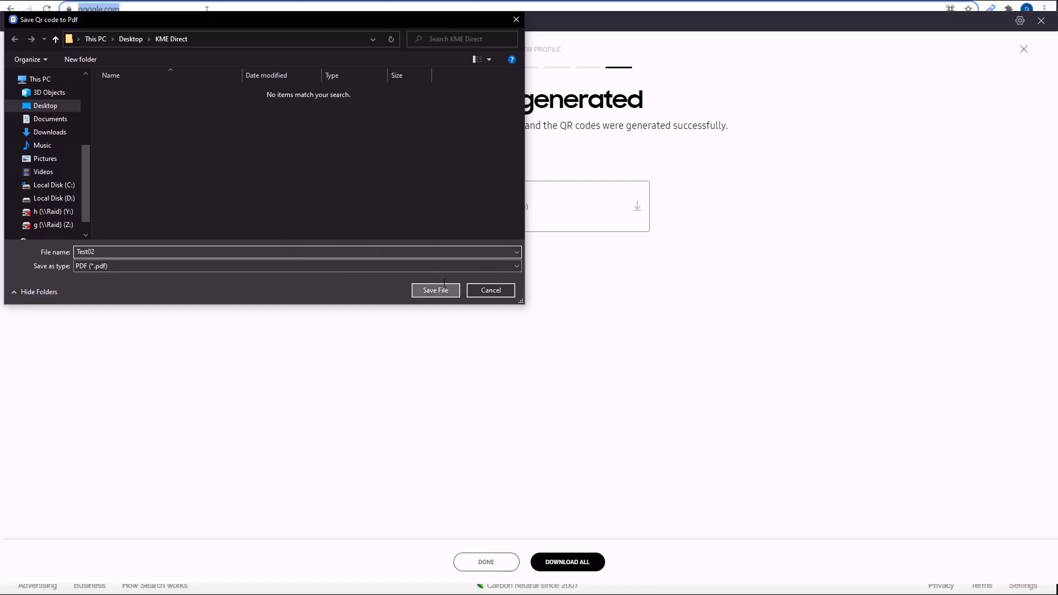
pyautogui.click(435, 290)
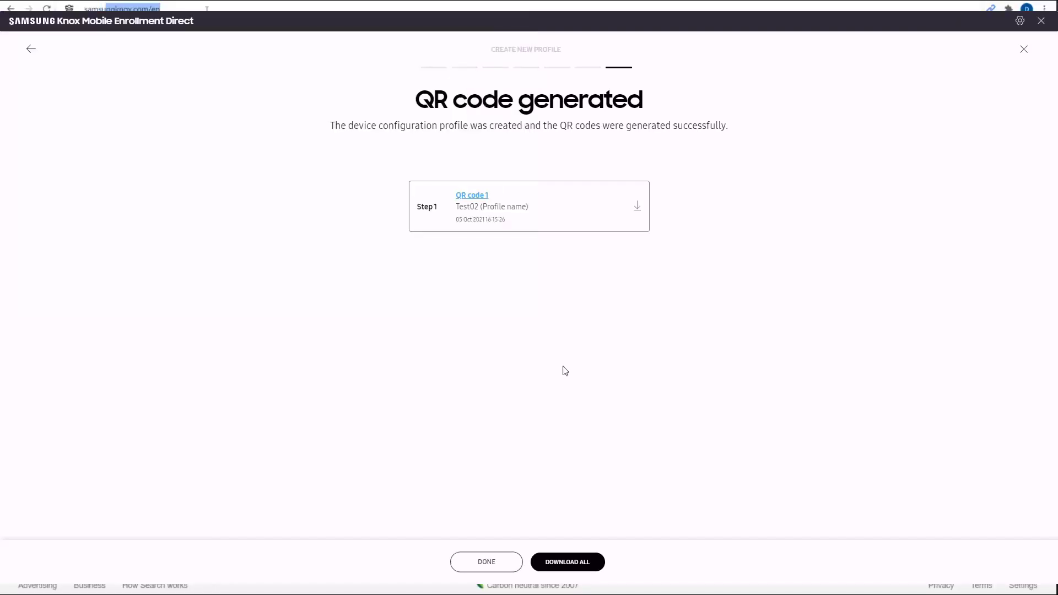